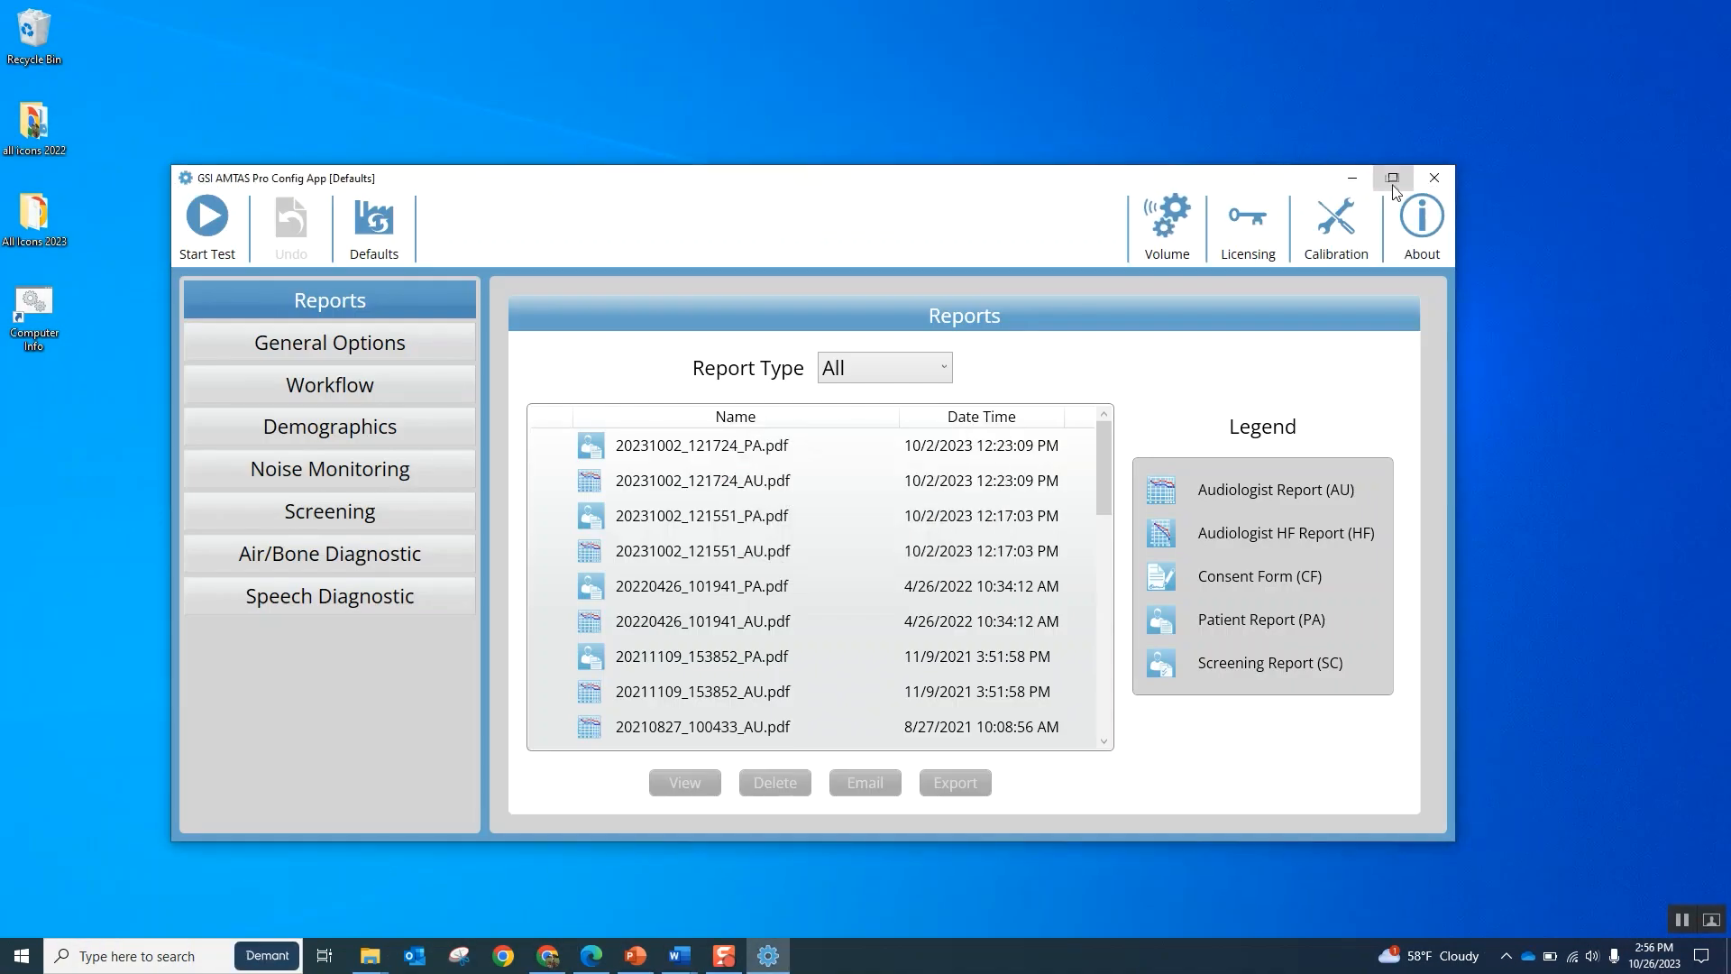
# Maximize the configuration window and review the video volume adjustment steps.
pyautogui.click(1392, 178)
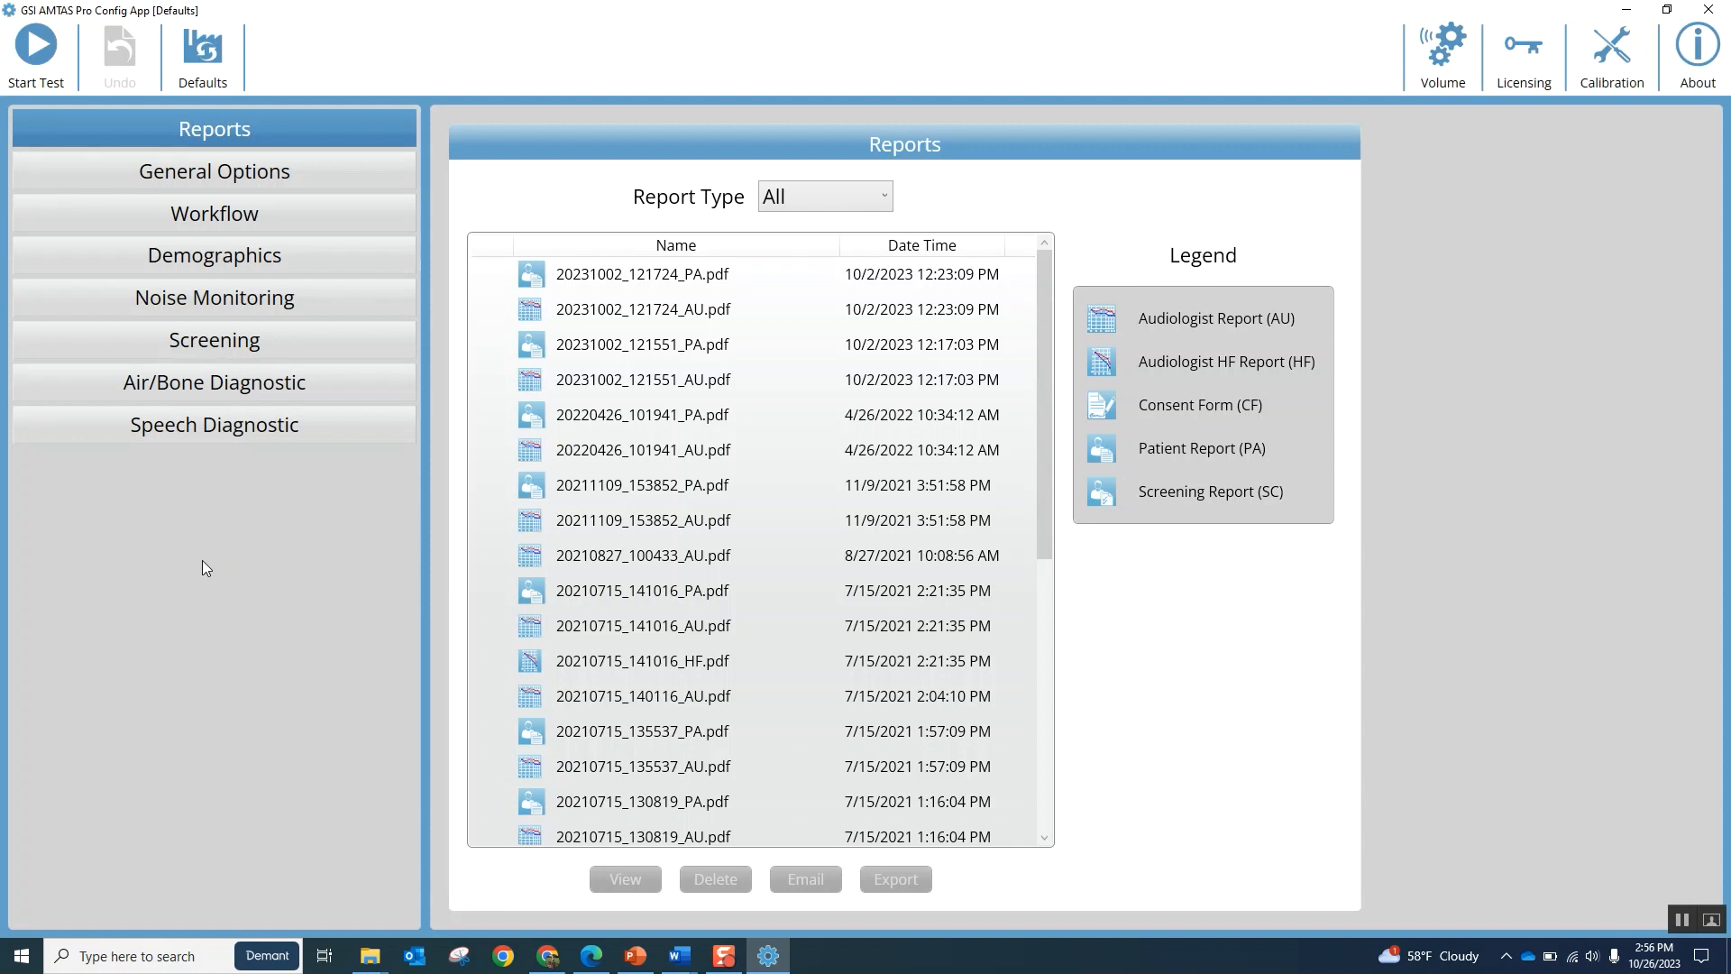
pyautogui.click(1437, 61)
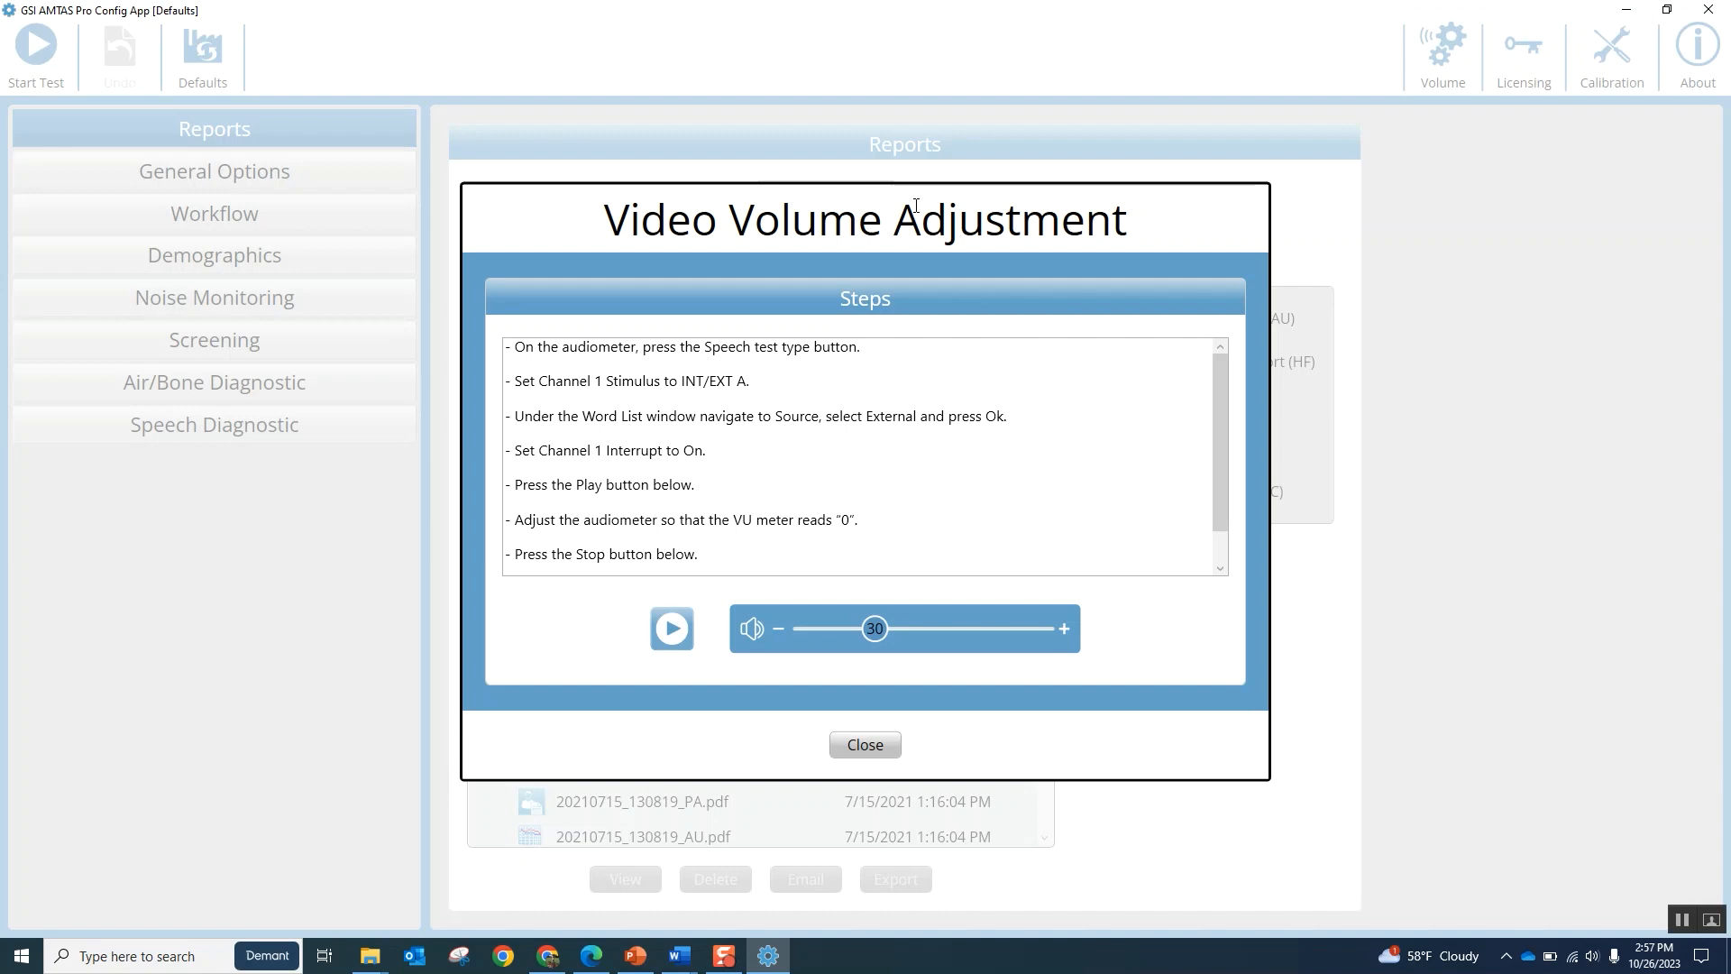
pyautogui.click(864, 745)
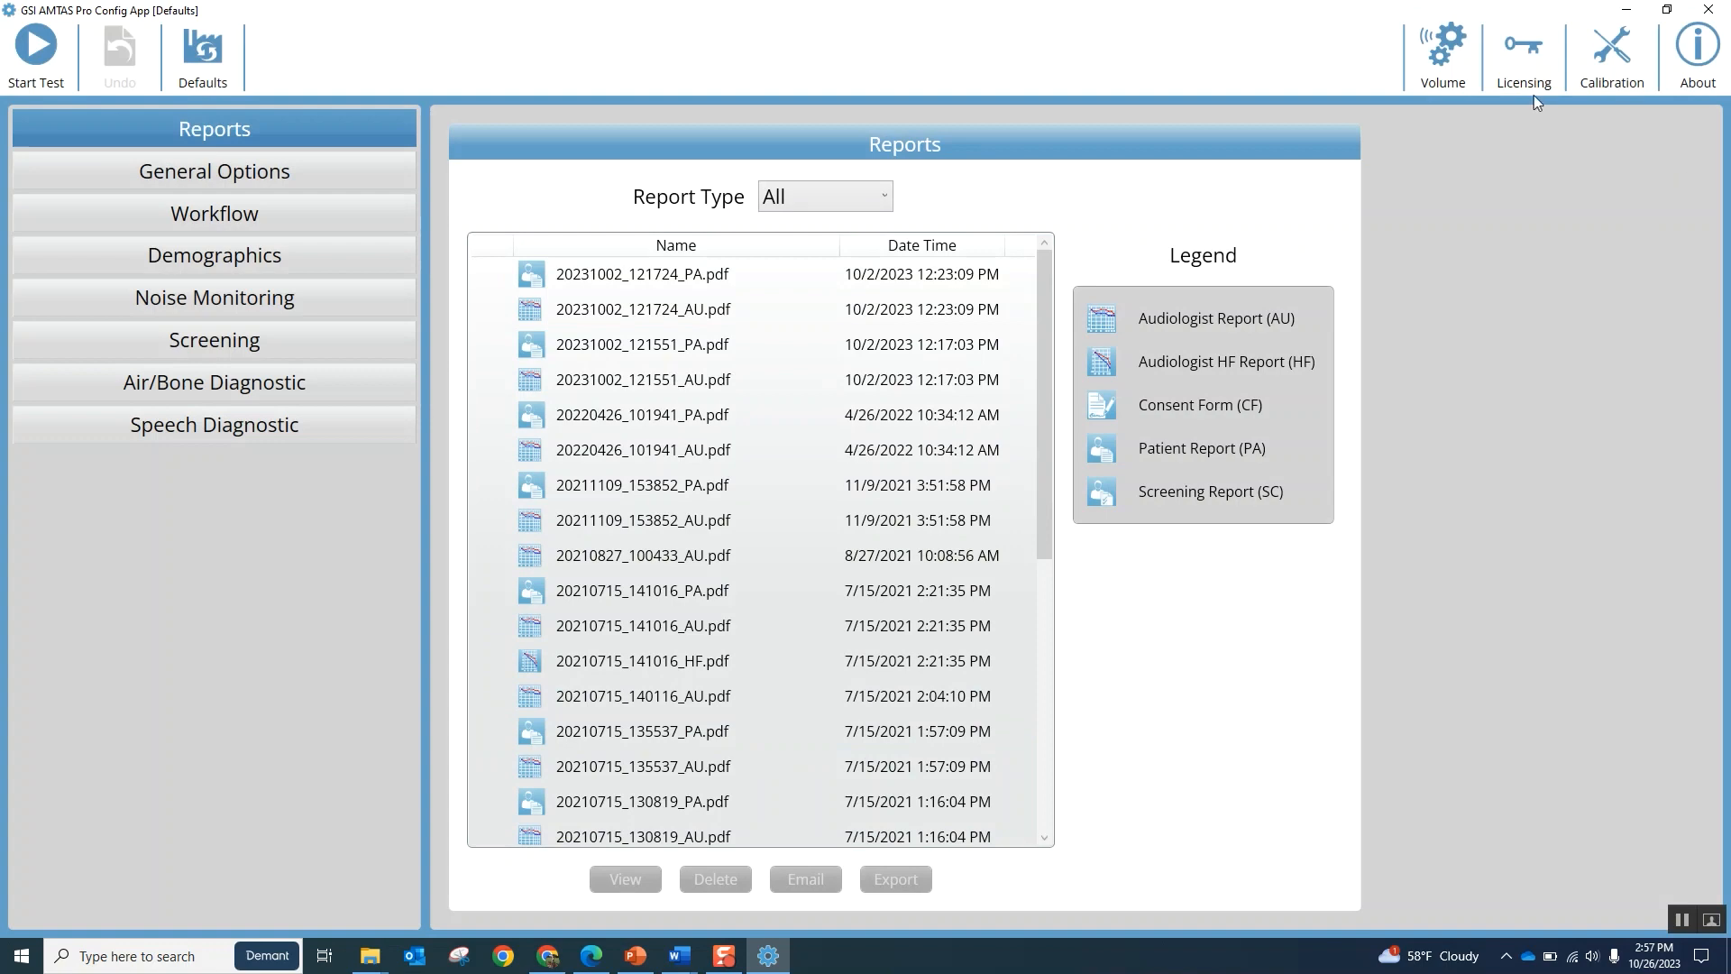
# Review the licensing details and the microphone calibration information.
pyautogui.click(1521, 72)
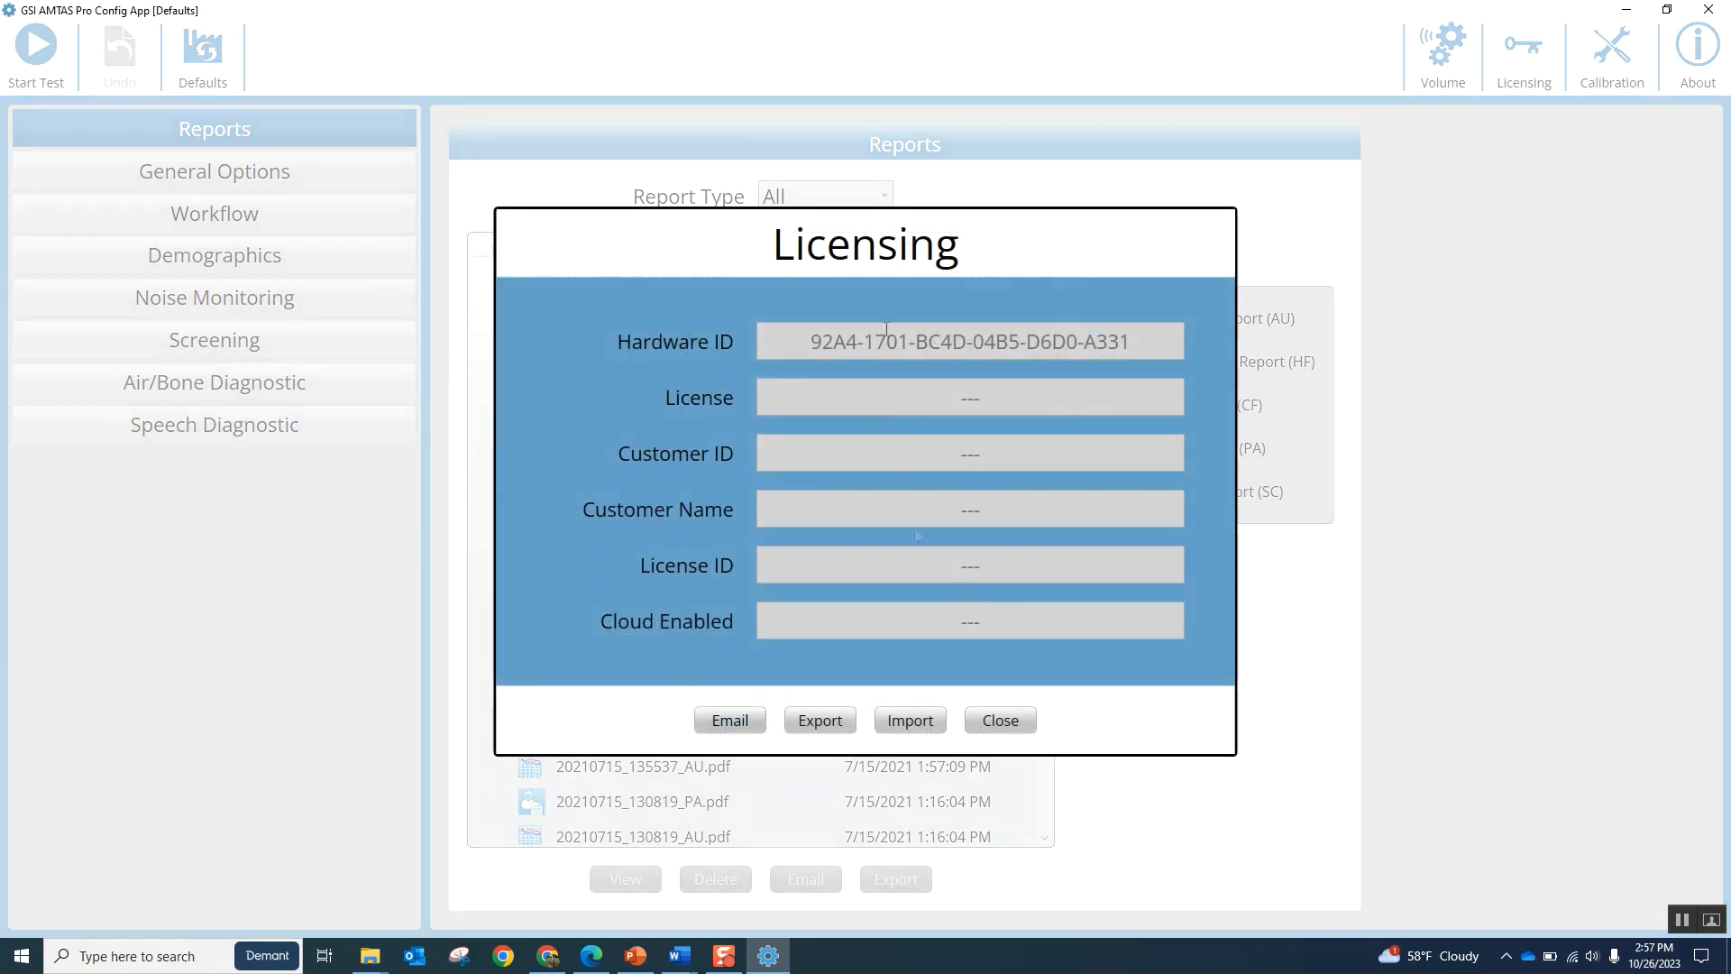
pyautogui.click(989, 727)
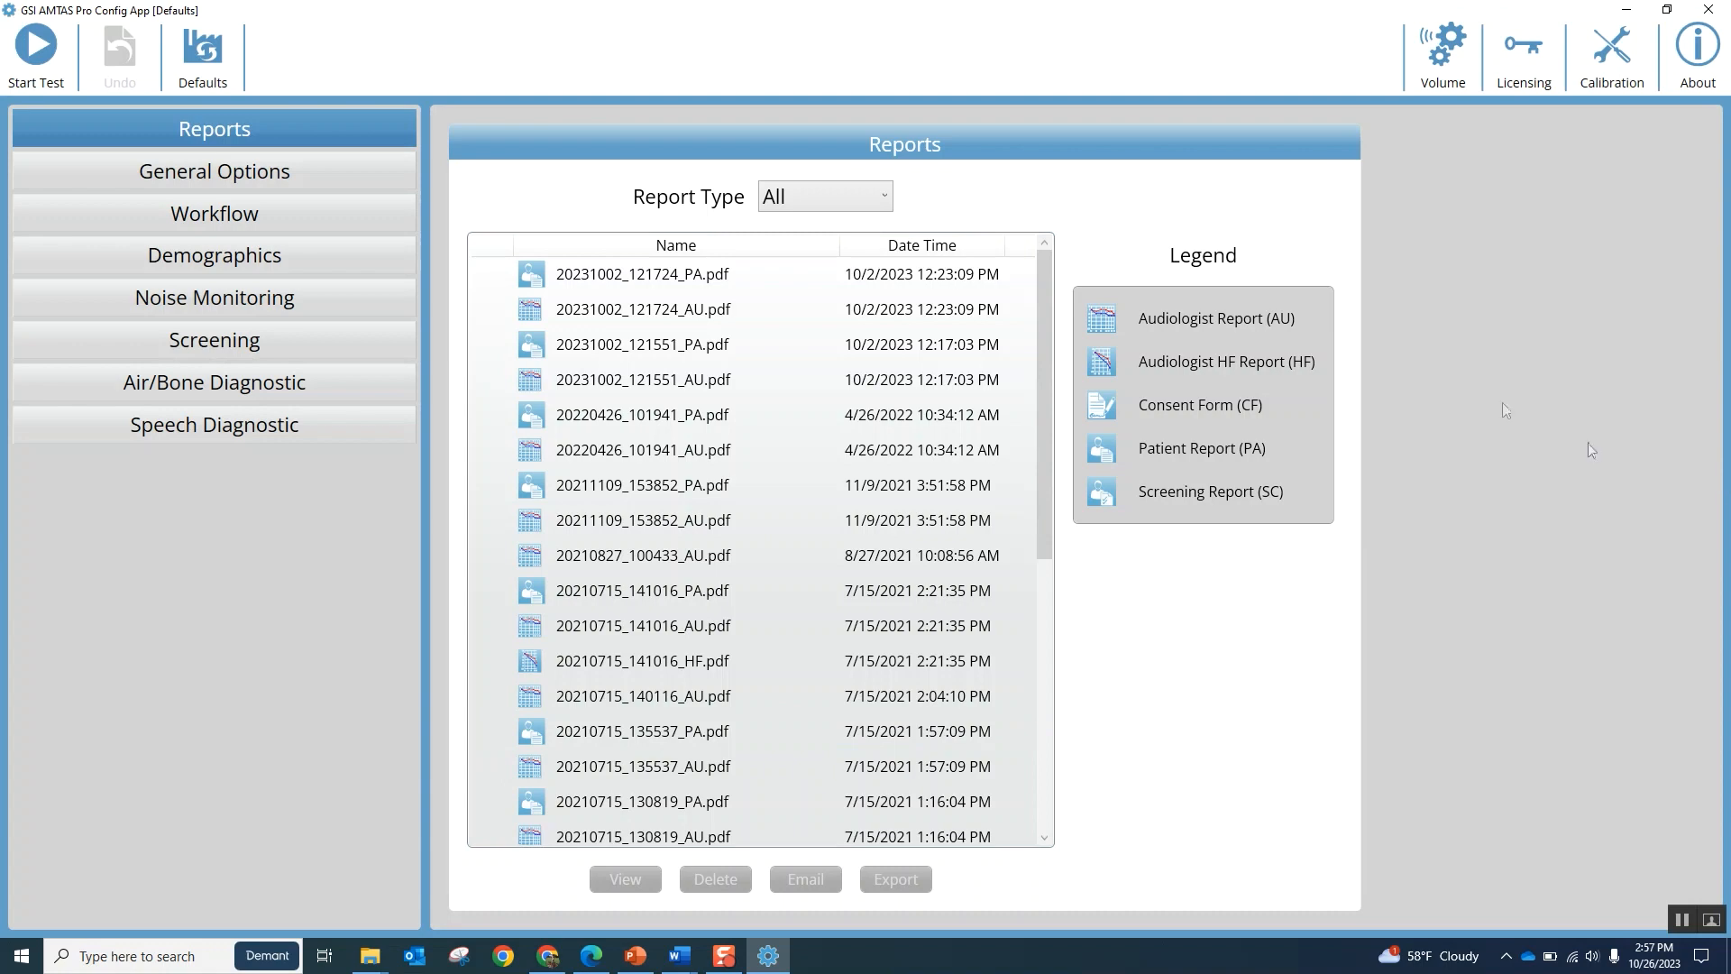
pyautogui.click(1605, 56)
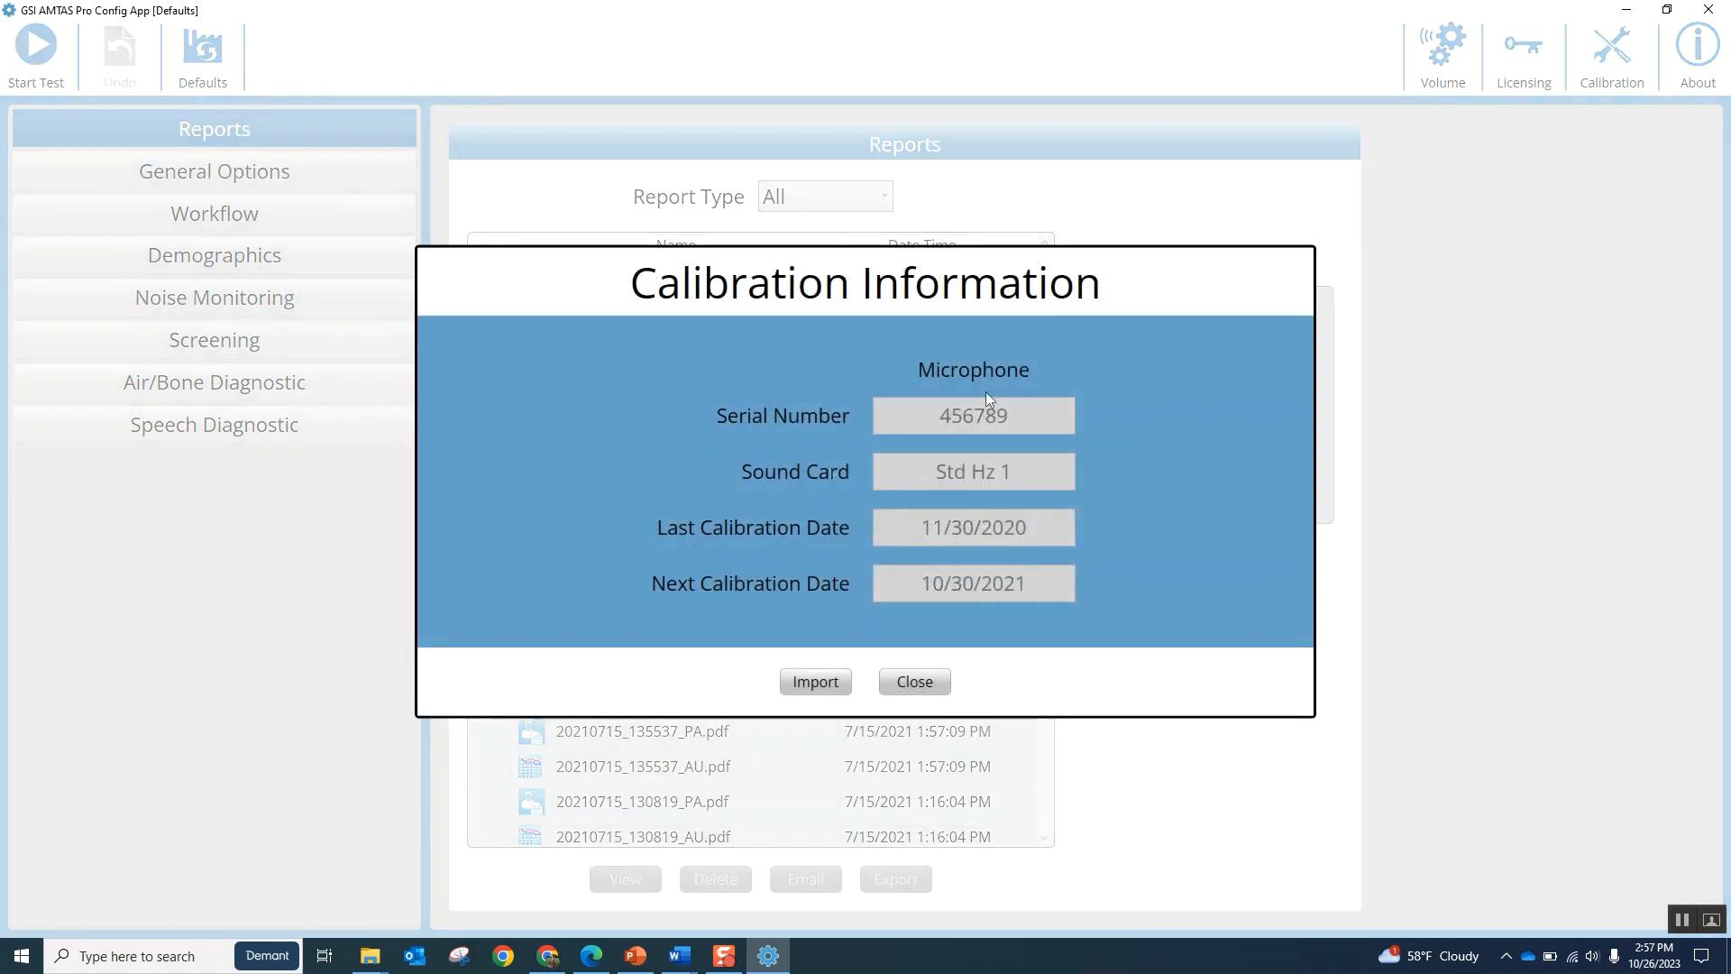
pyautogui.click(905, 689)
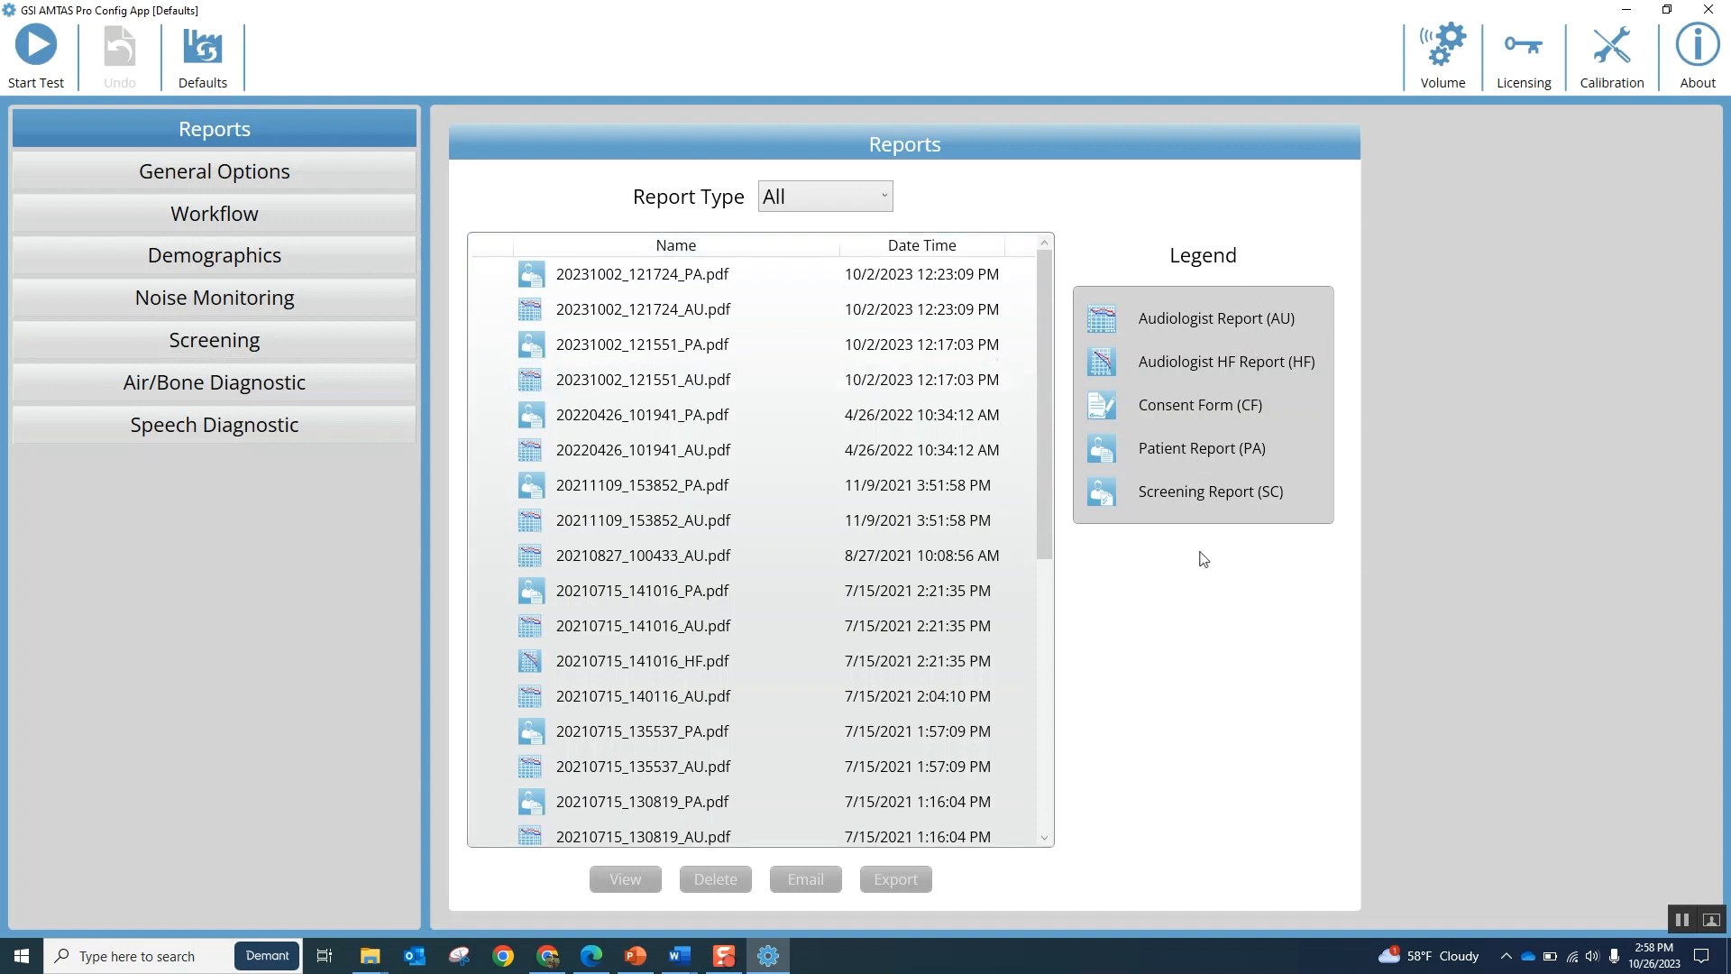
# Filter the report list to show only Audiologist reports.
pyautogui.click(888, 201)
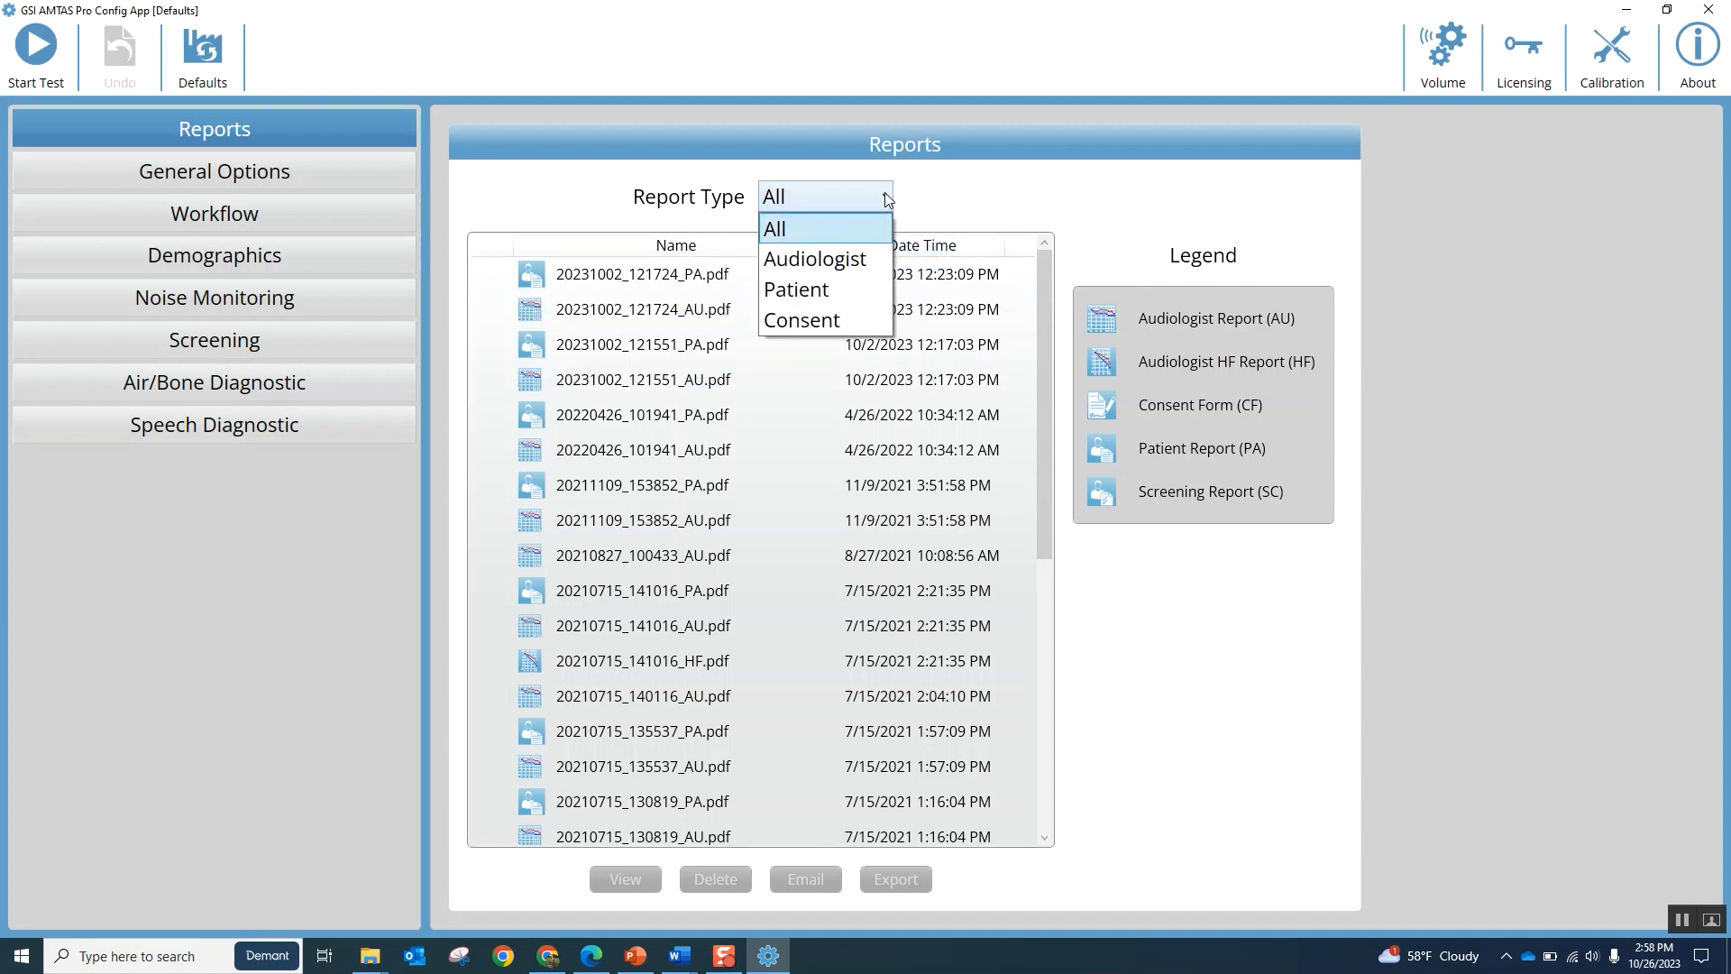
pyautogui.click(814, 263)
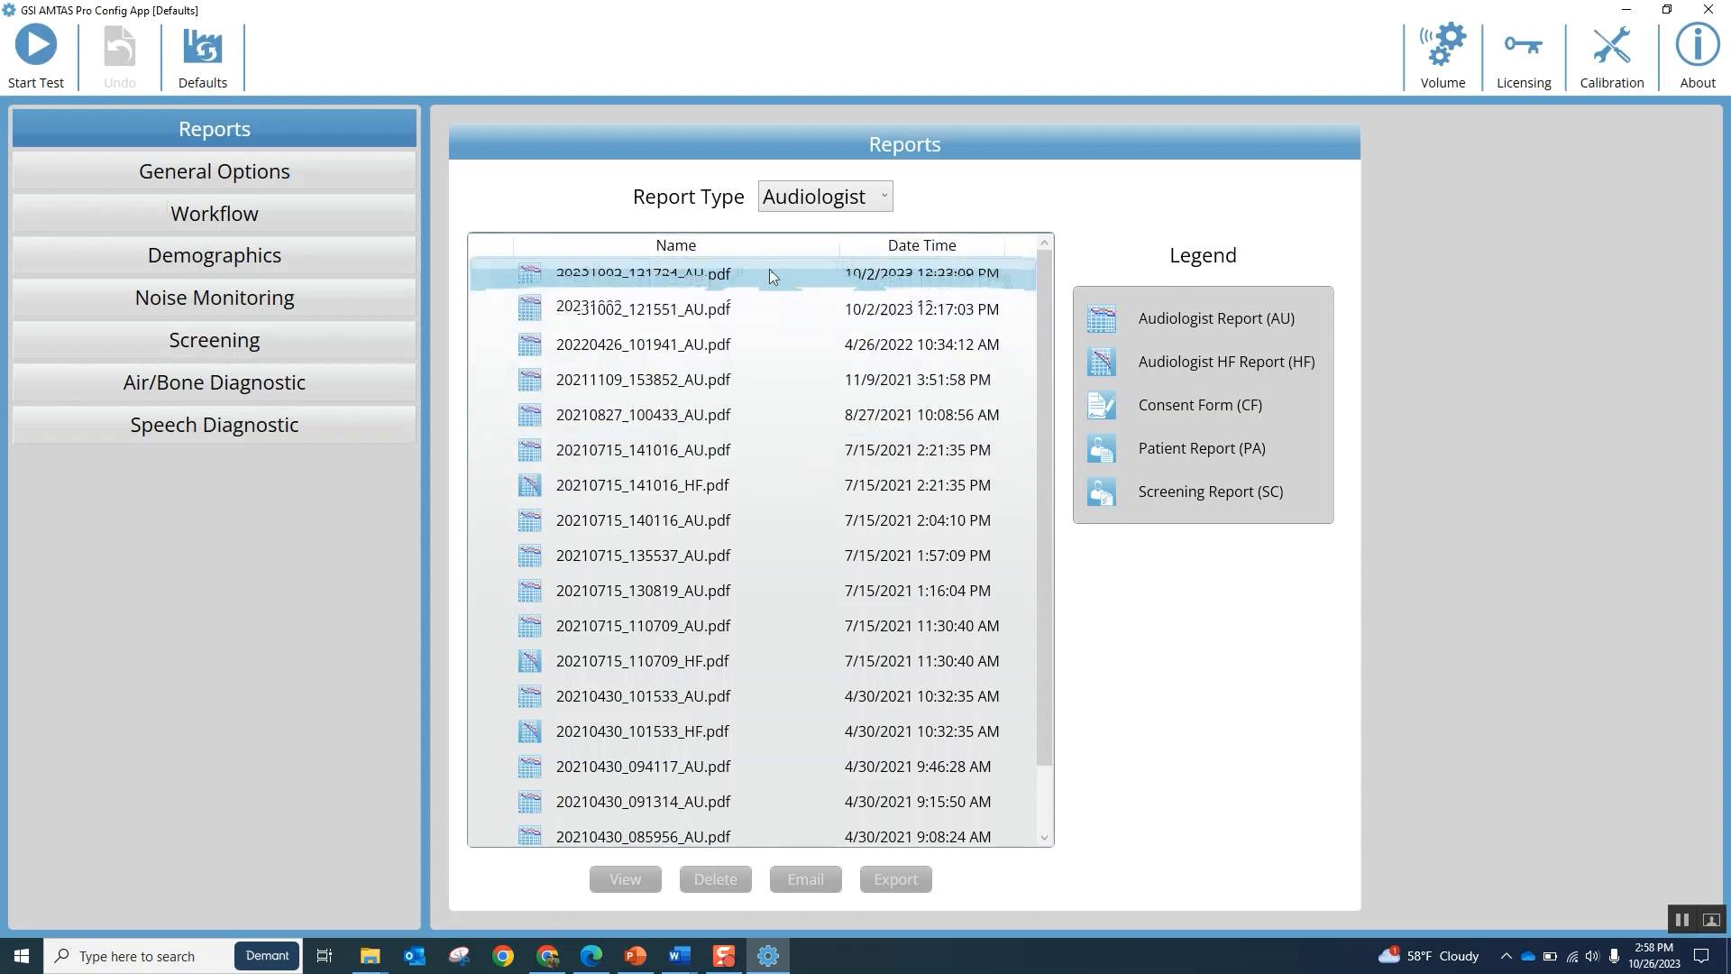
# Examine the available display languages in General Options without changing the language.
pyautogui.click(193, 180)
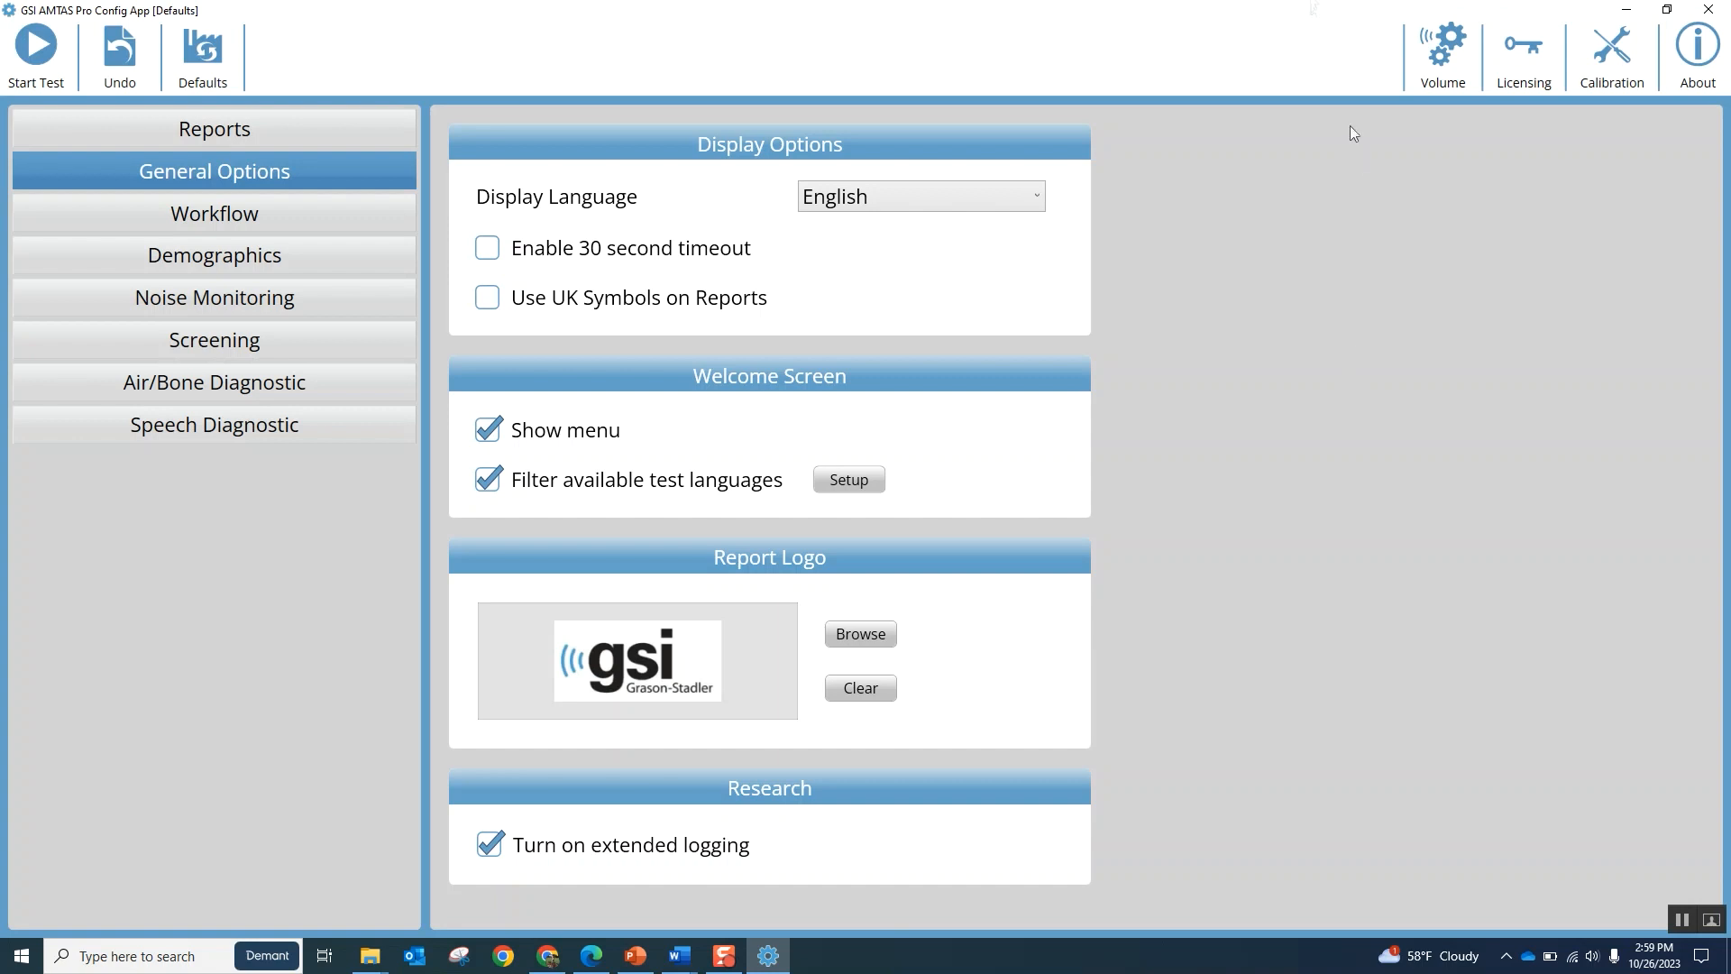
pyautogui.click(1042, 203)
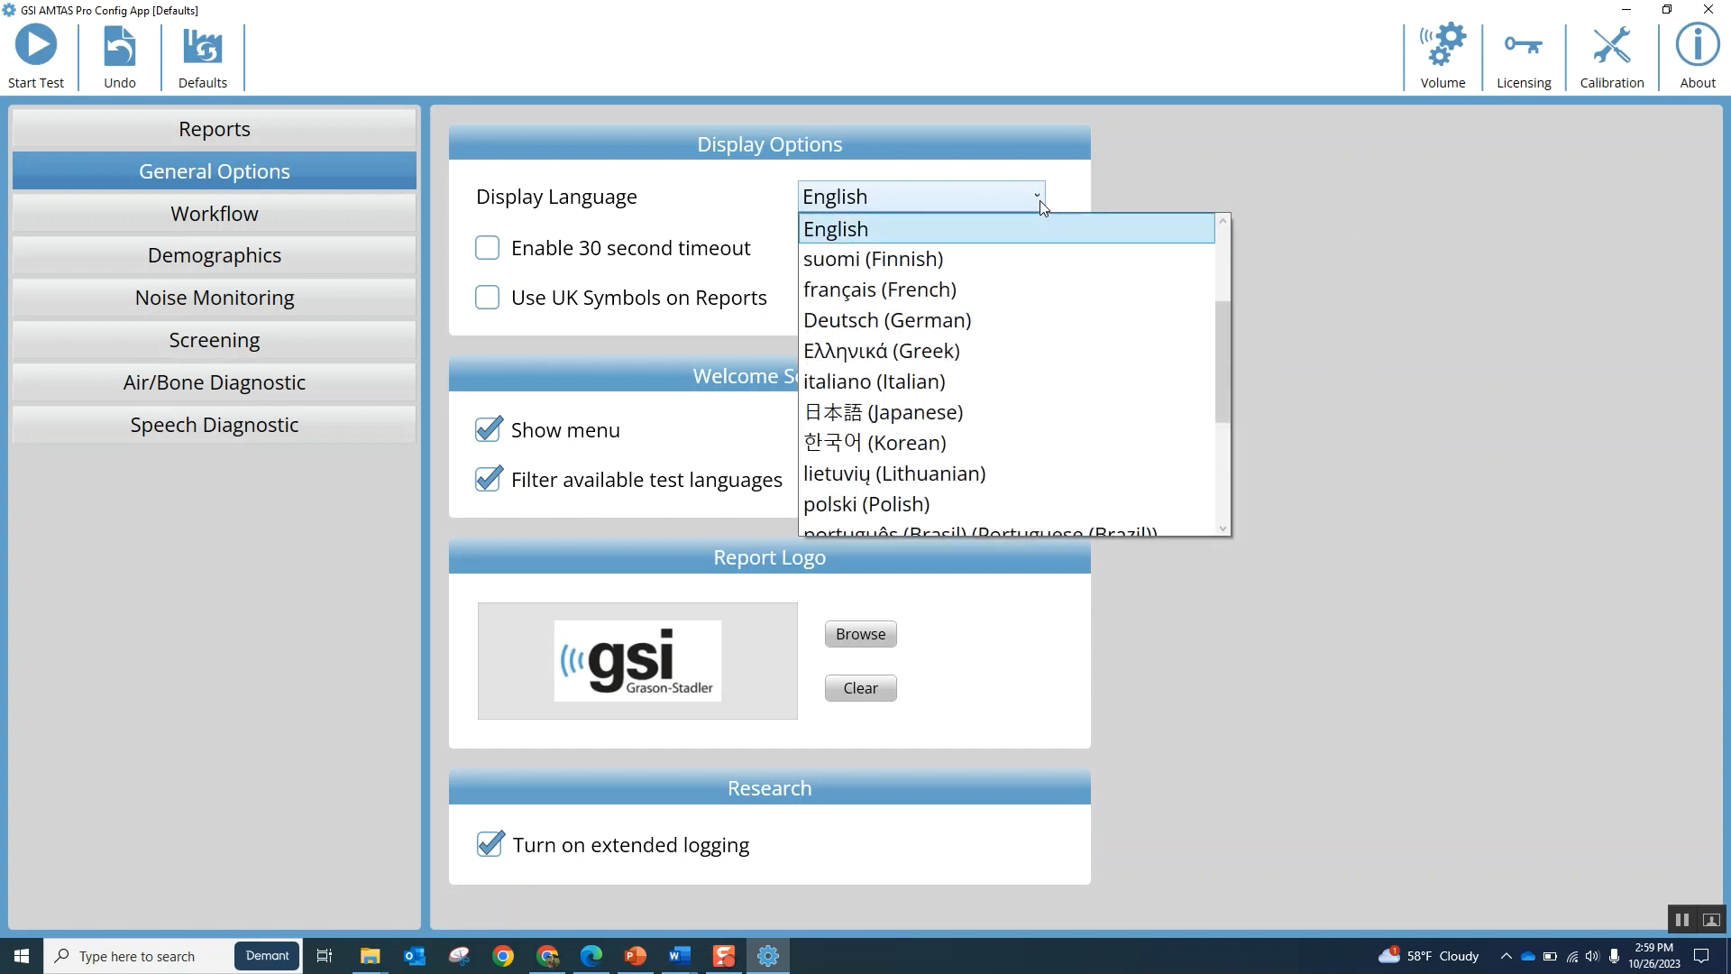
pyautogui.click(1040, 200)
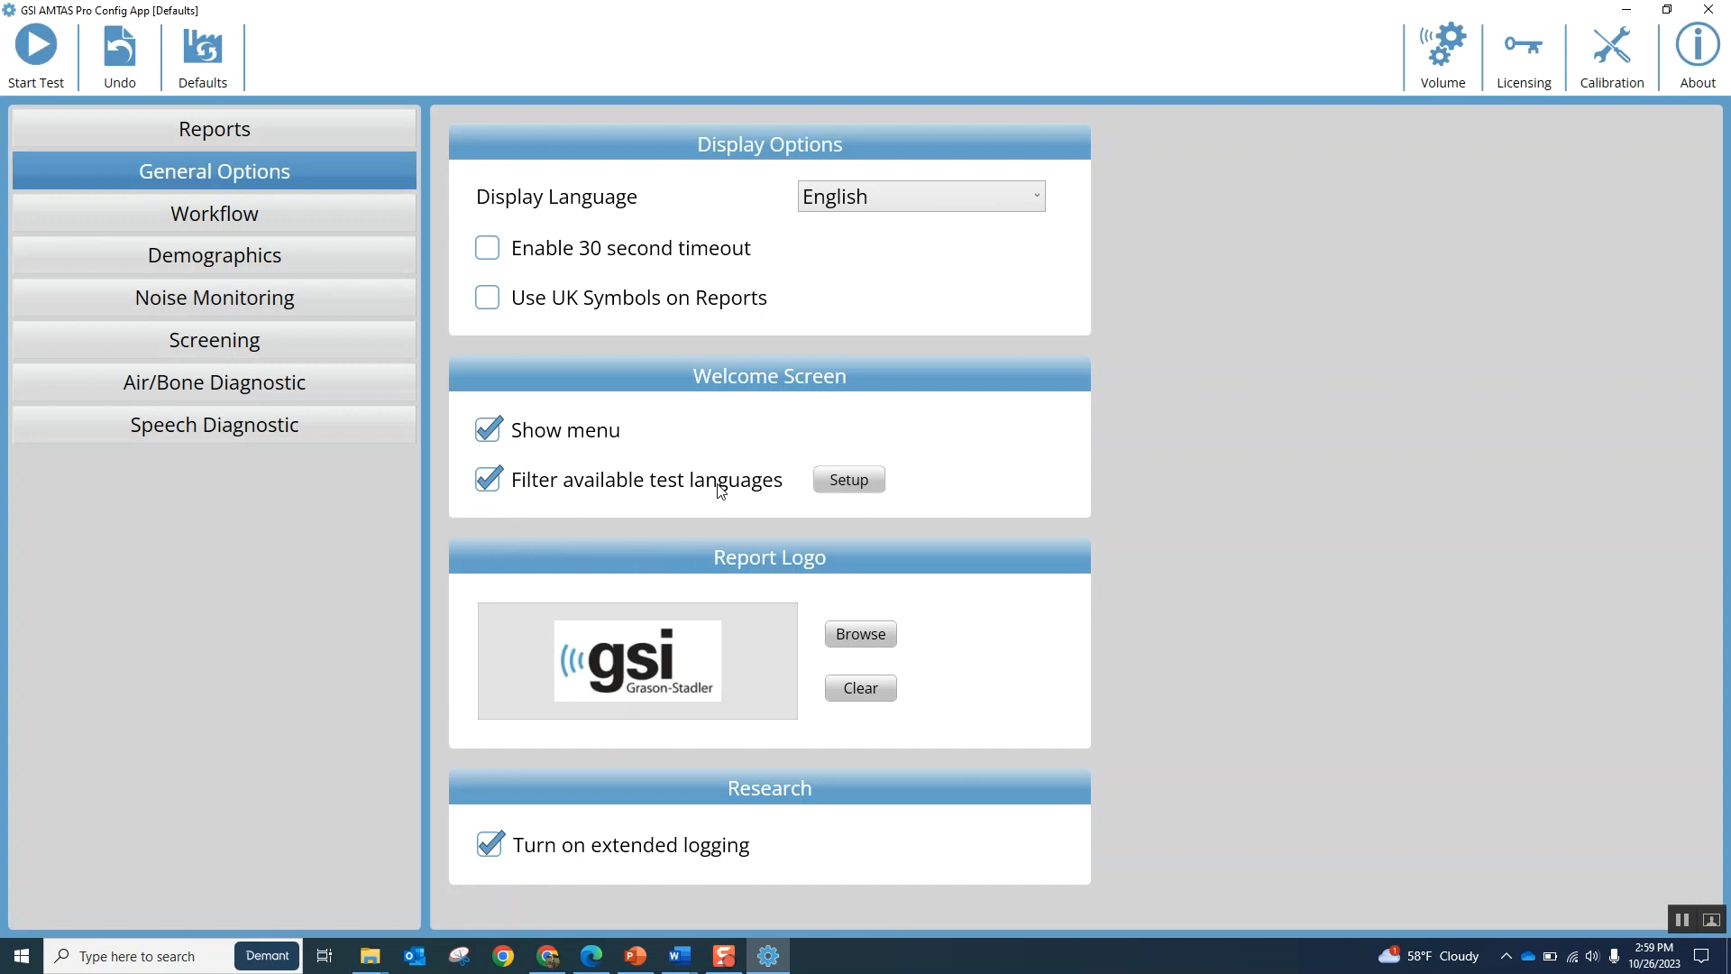
# Open the test language filter setup for the welcome screen and save the current selection of languages.
pyautogui.click(859, 484)
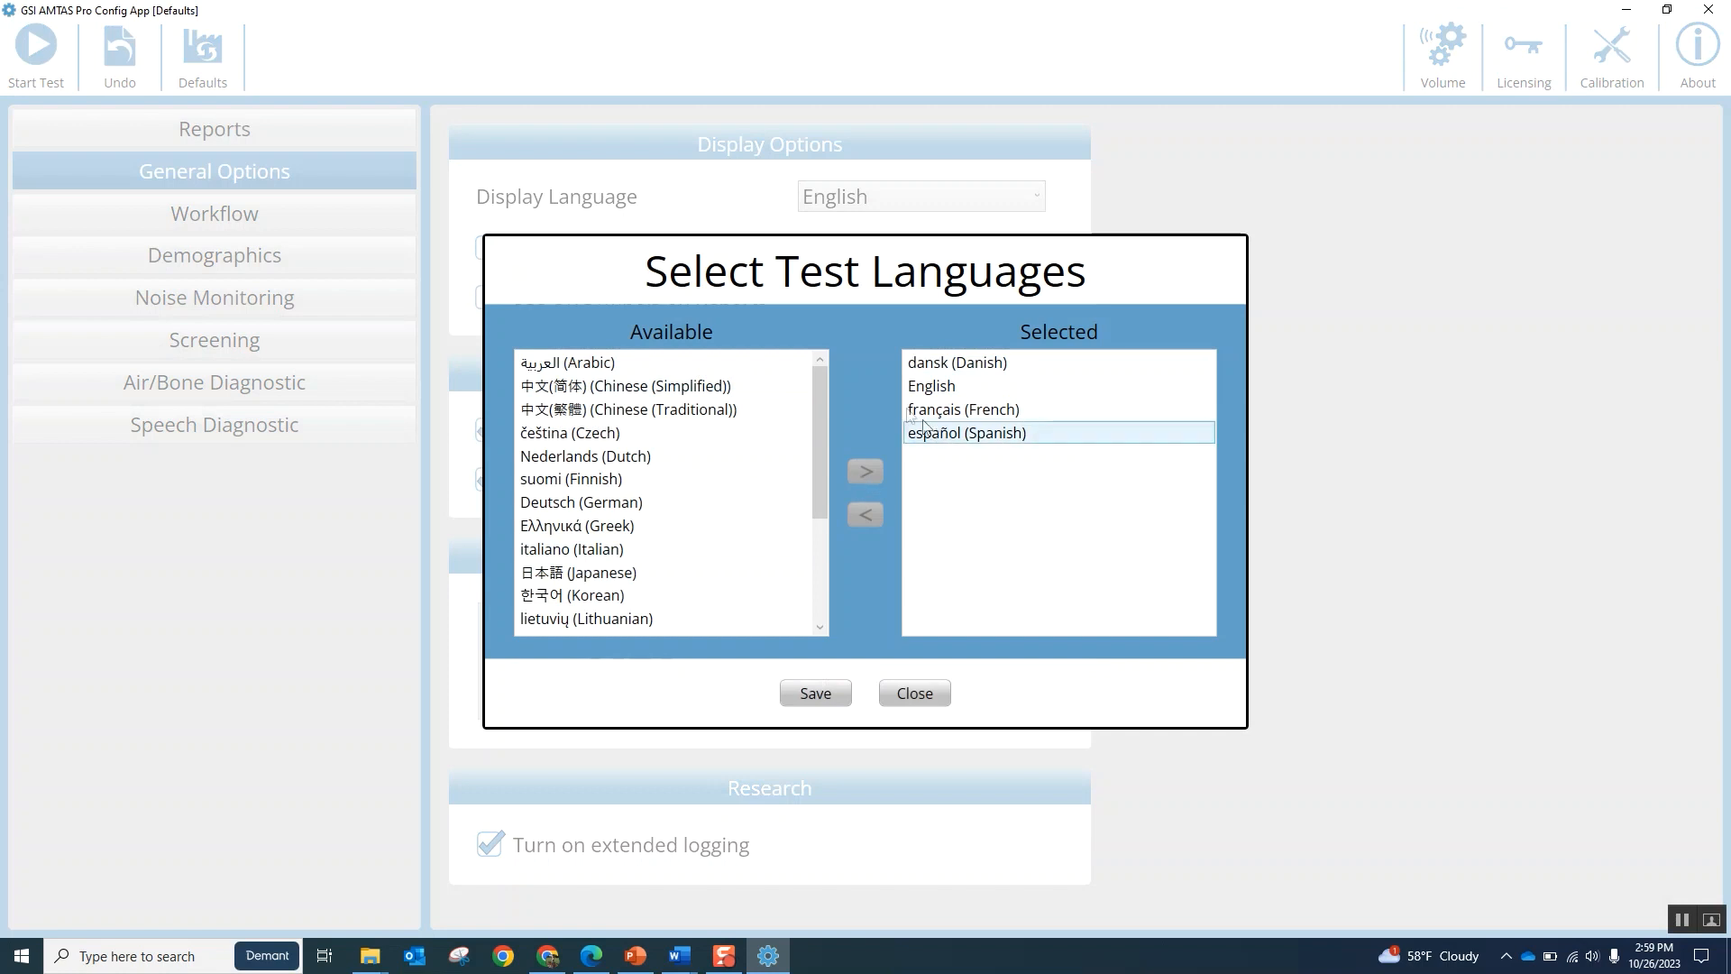
pyautogui.moveTo(819, 392)
pyautogui.mouseDown()
pyautogui.moveTo(817, 510)
pyautogui.moveTo(818, 386)
pyautogui.mouseUp()
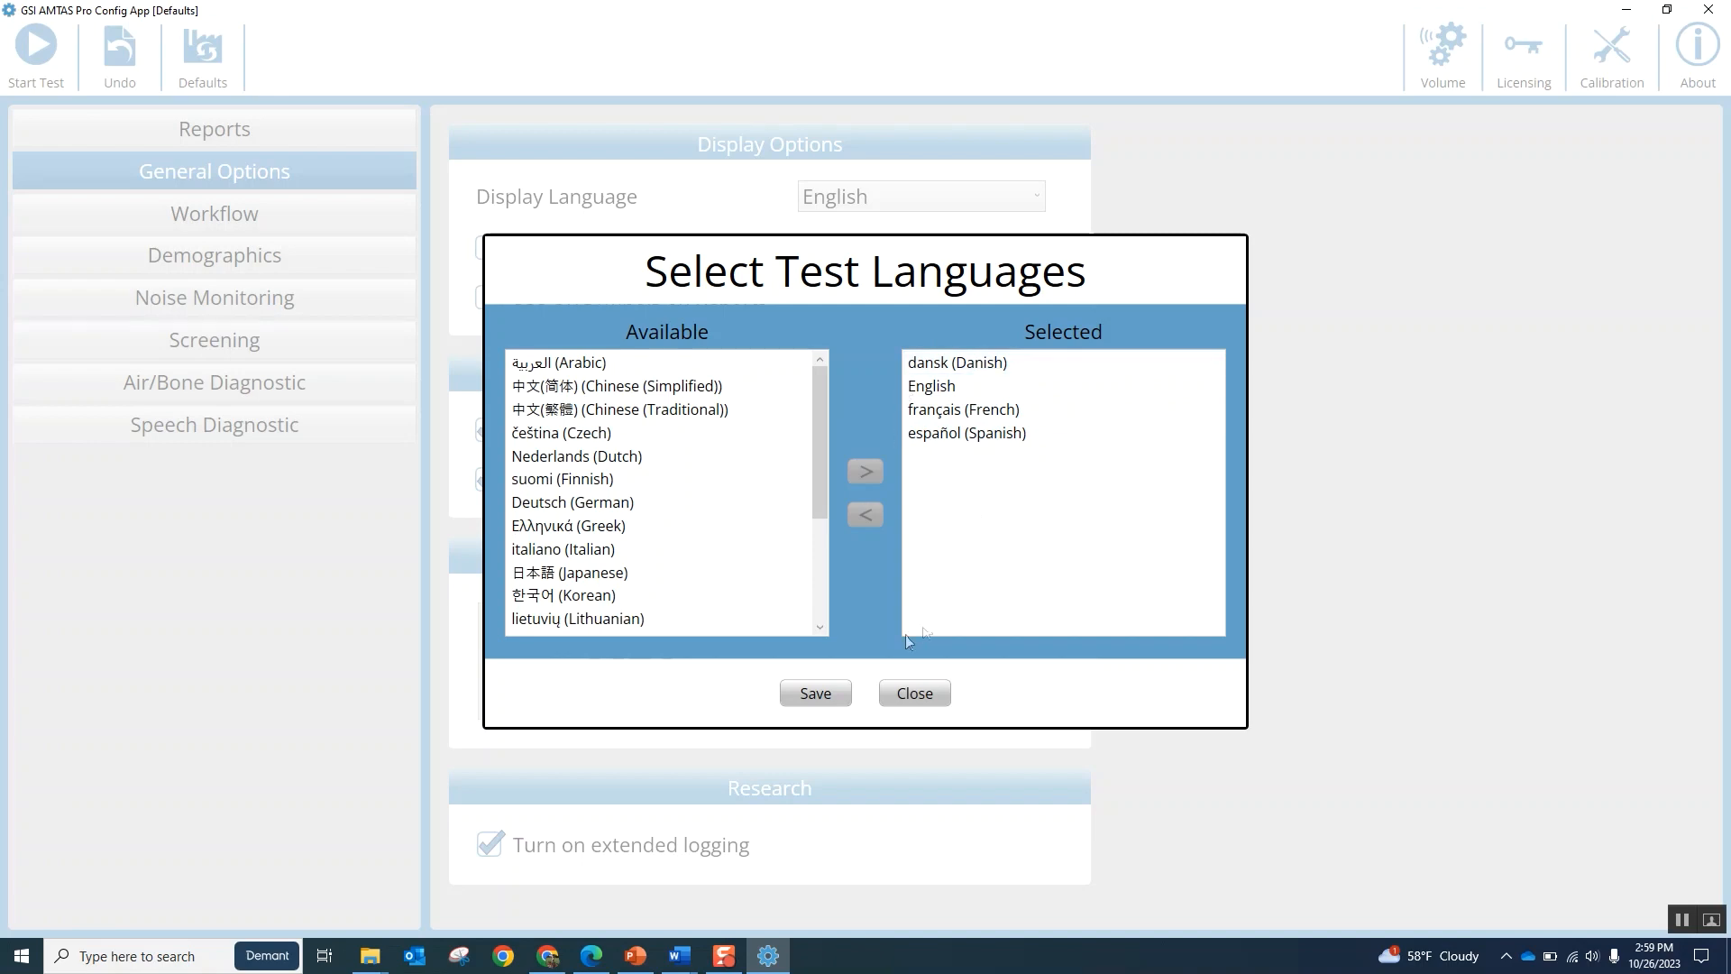
pyautogui.click(810, 693)
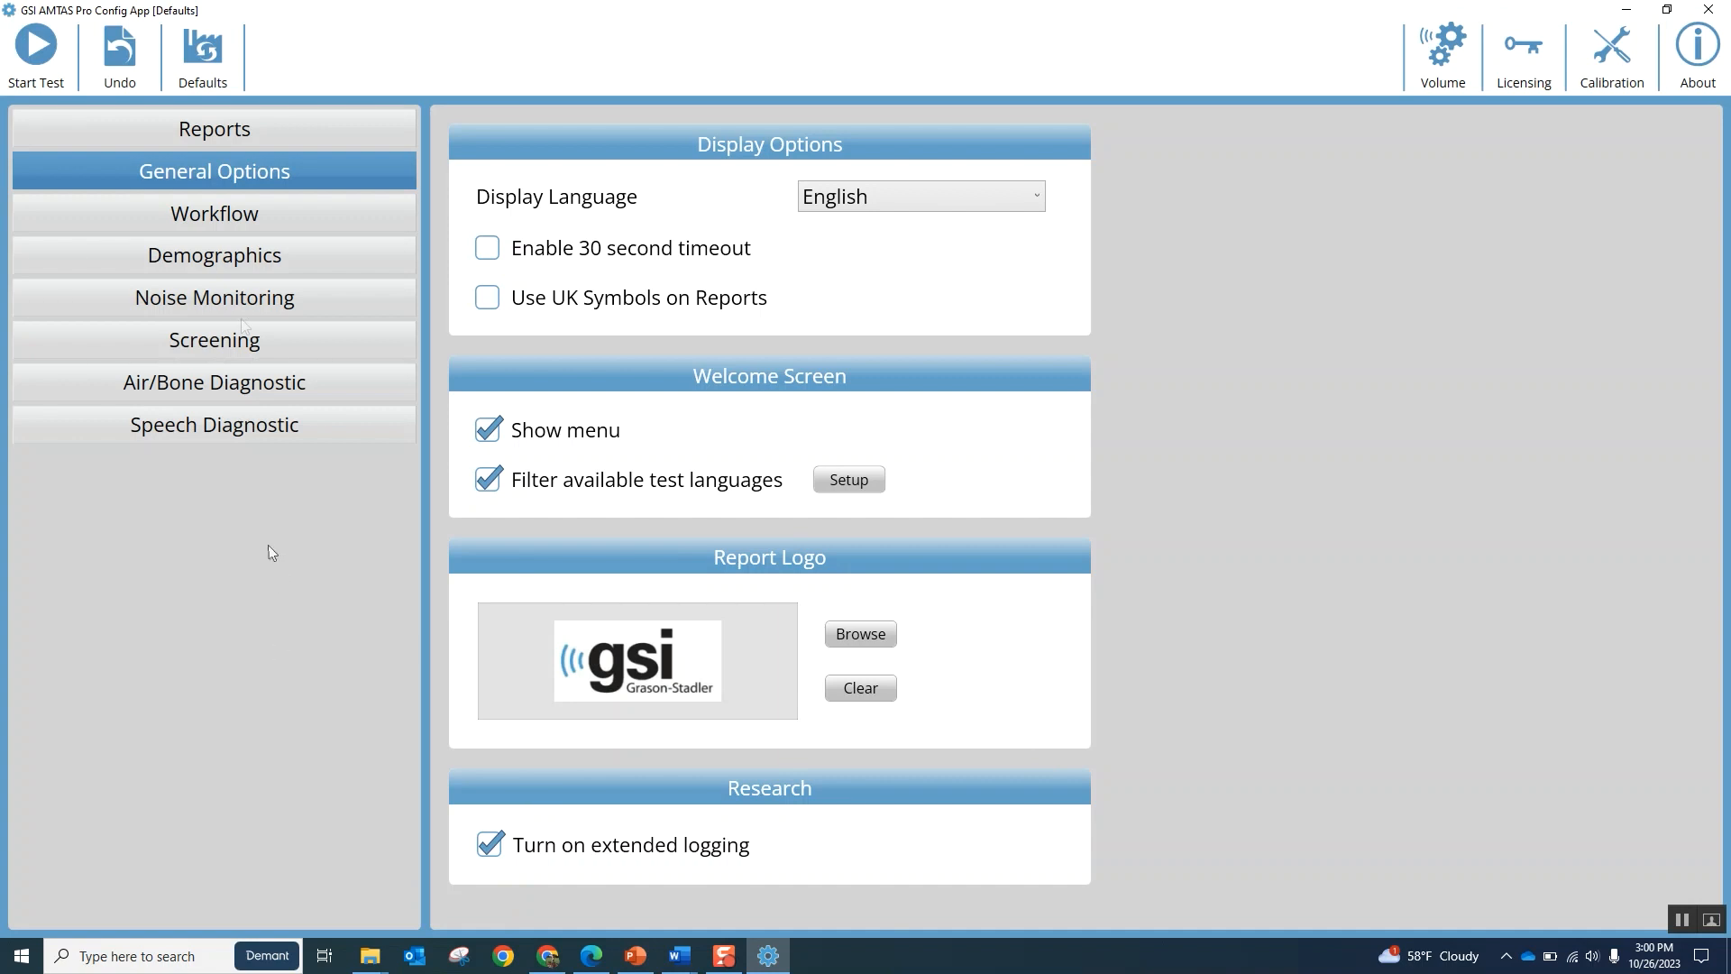
# In the Workflow settings, keep the Diagnostic test type and add Pure Tone Air and Pure Tone Bone to the selected tests.
pyautogui.click(238, 214)
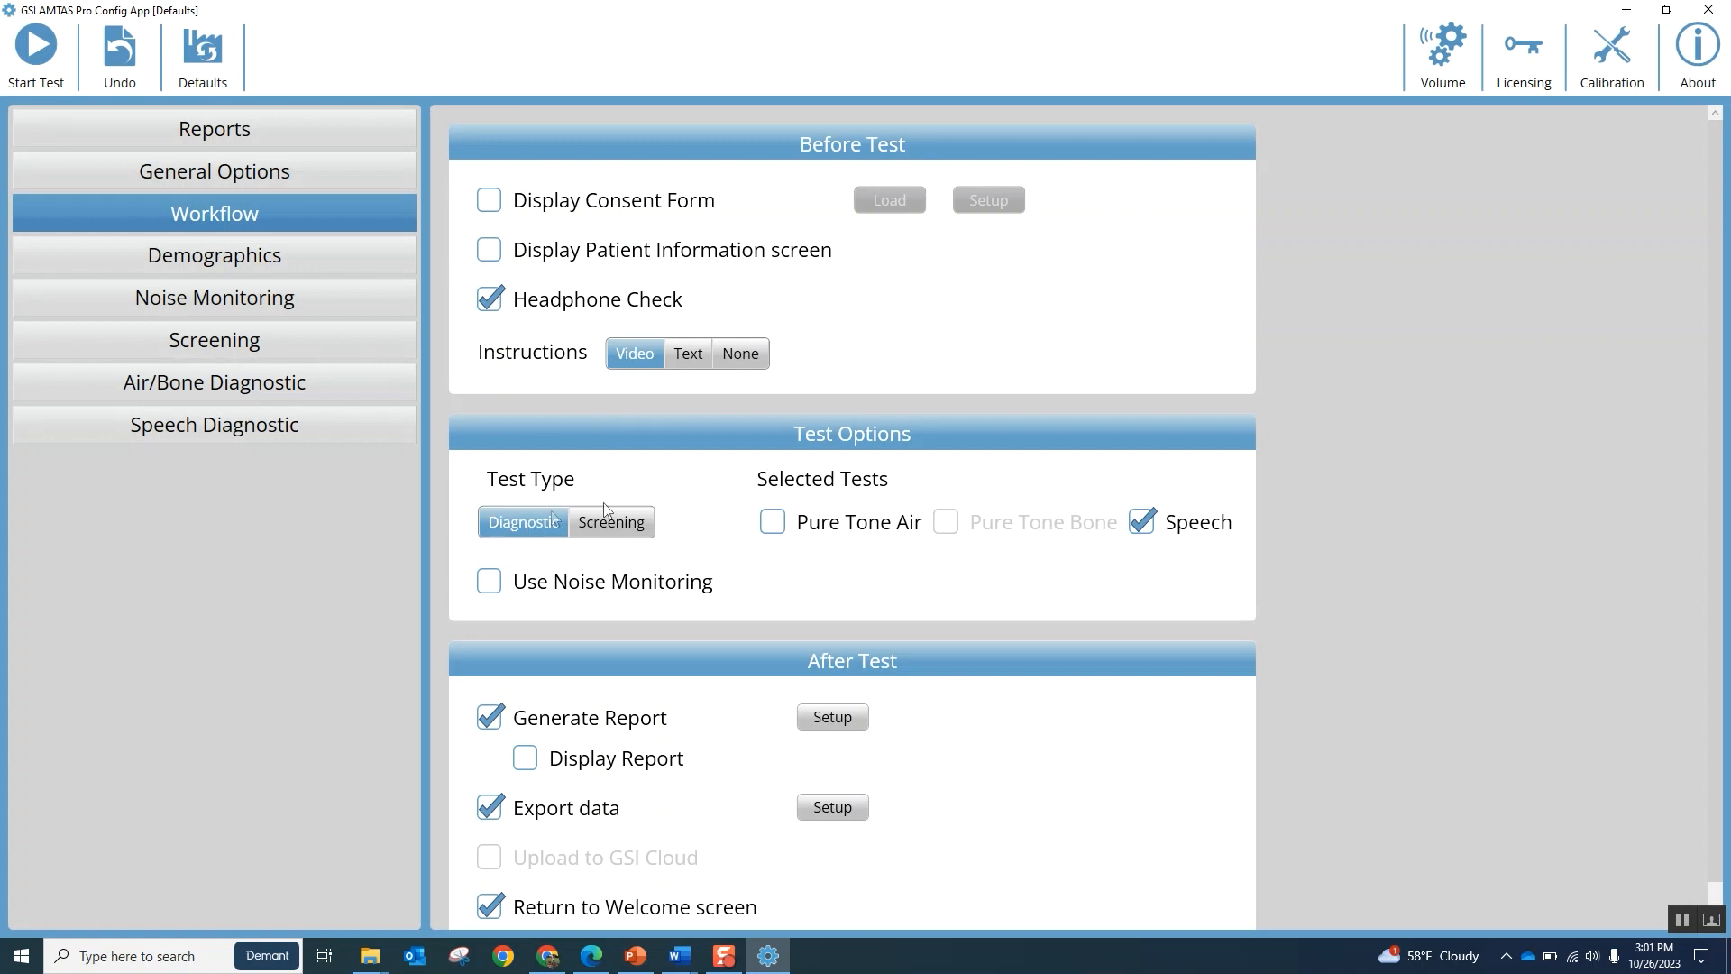
pyautogui.click(629, 523)
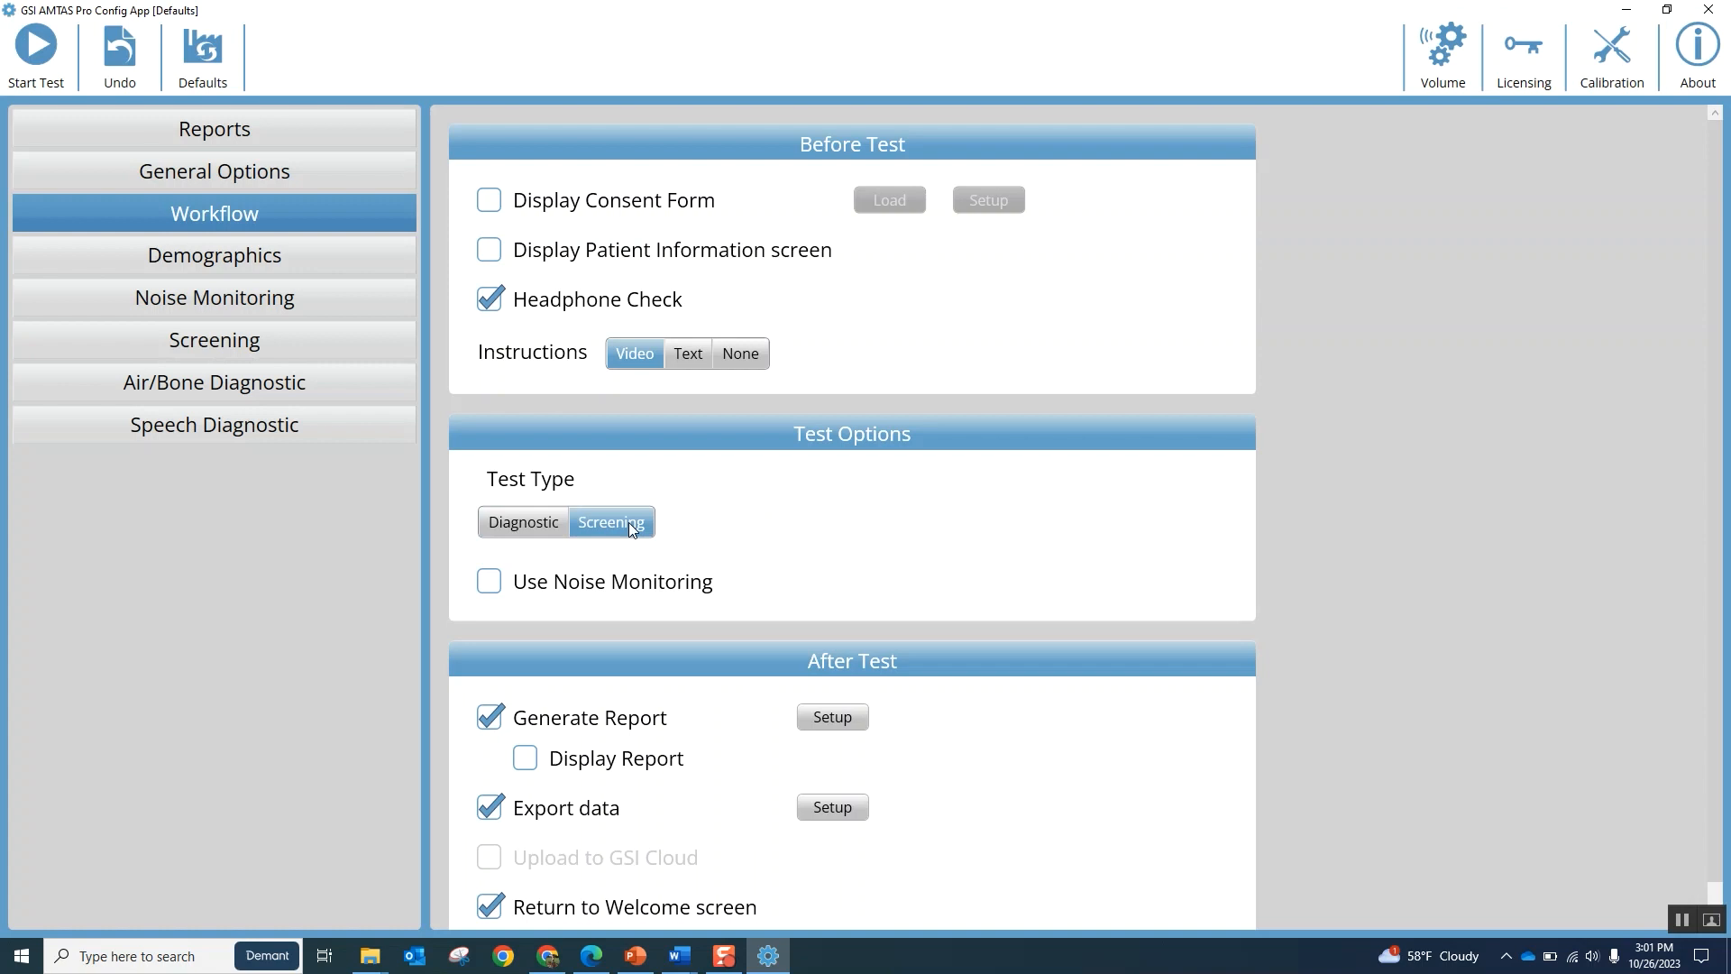
pyautogui.click(535, 527)
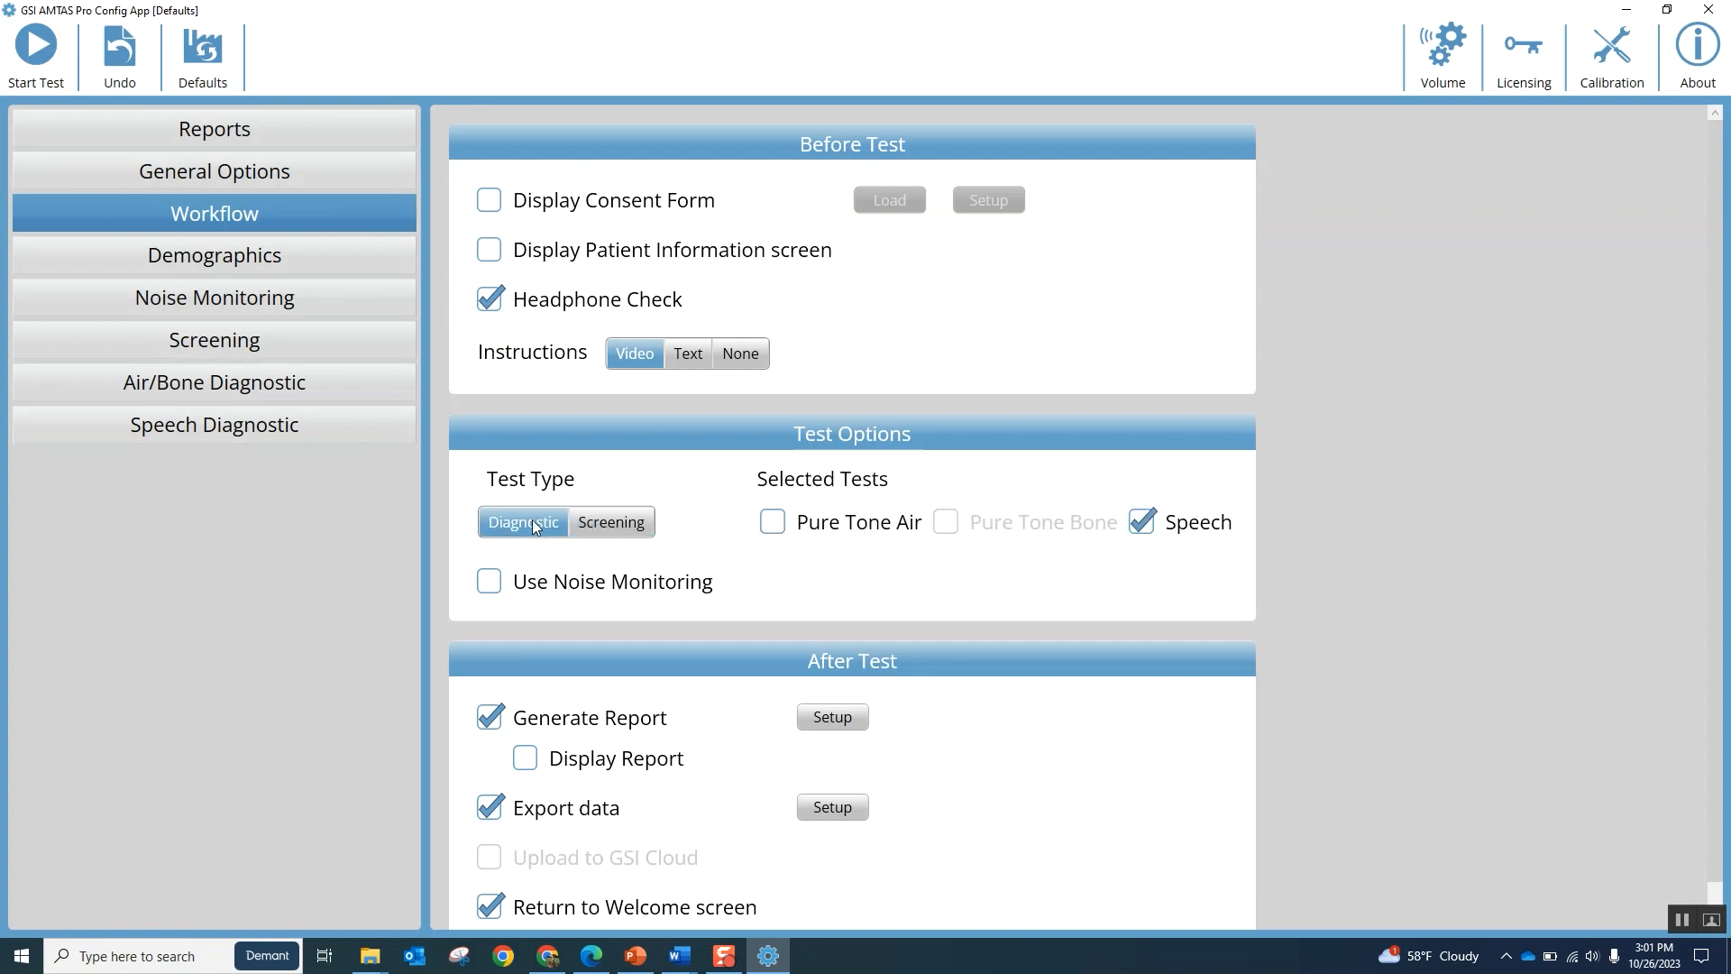
pyautogui.click(778, 527)
pyautogui.click(947, 524)
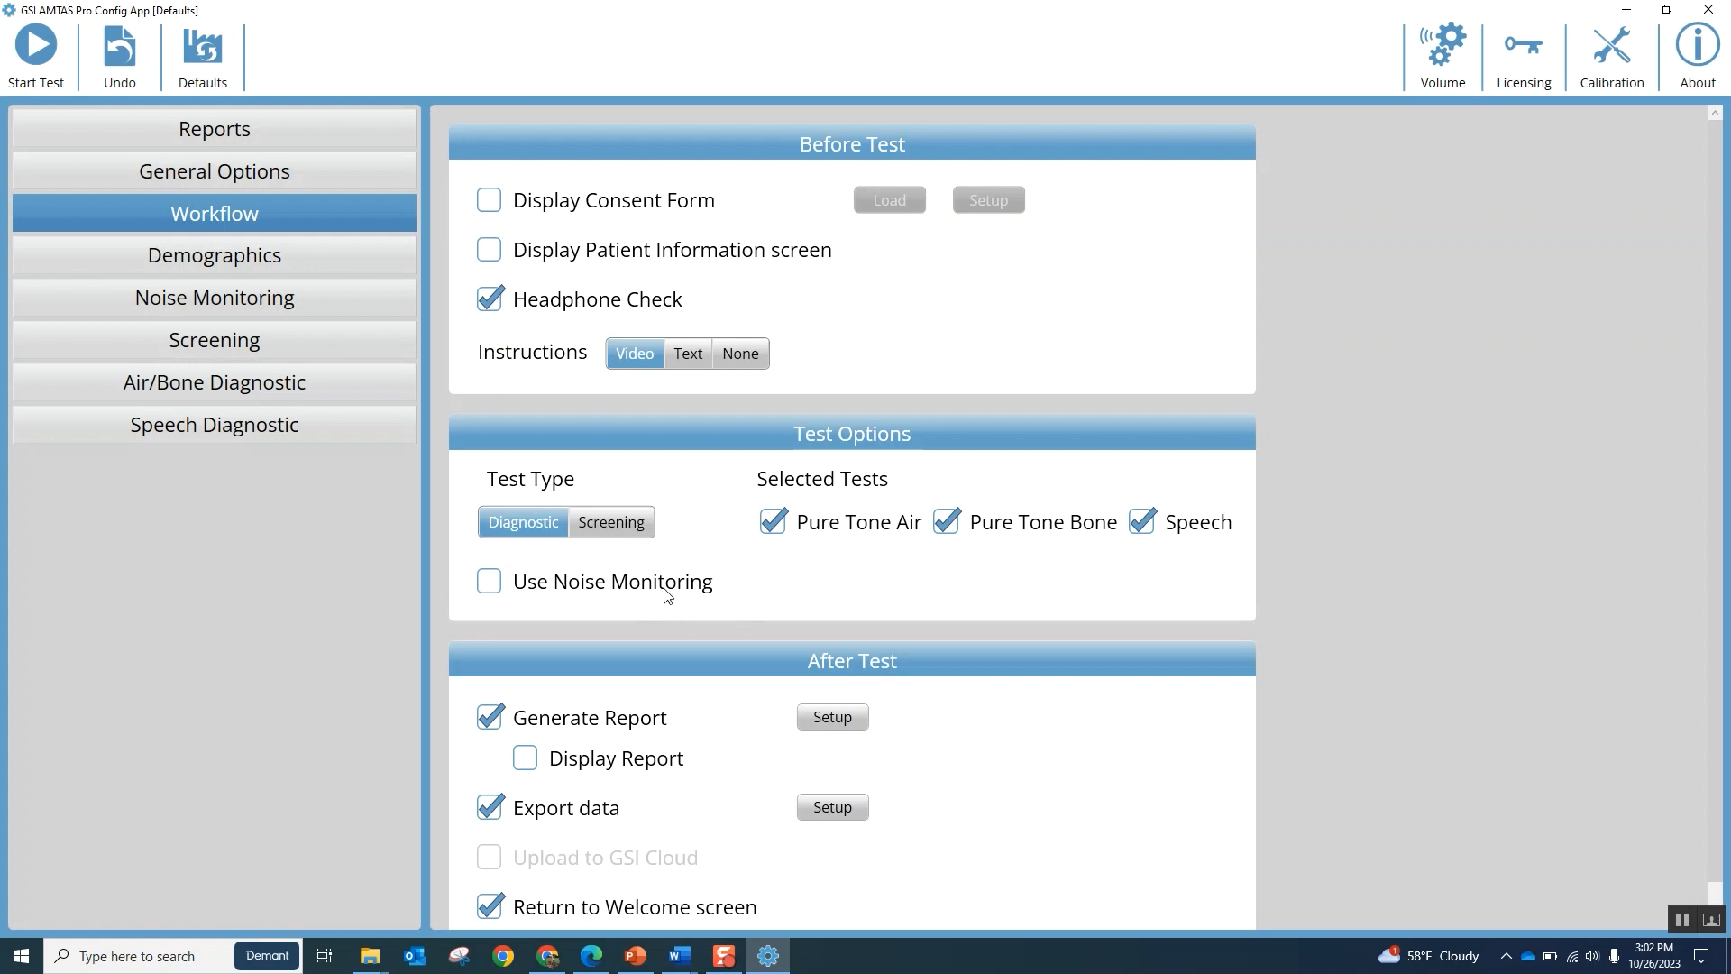
# Review the report file name setup for generated reports, including location, name fields, delimiter and file type.
pyautogui.scroll(-1, 664, 588)
pyautogui.scroll(1, 663, 588)
pyautogui.click(834, 719)
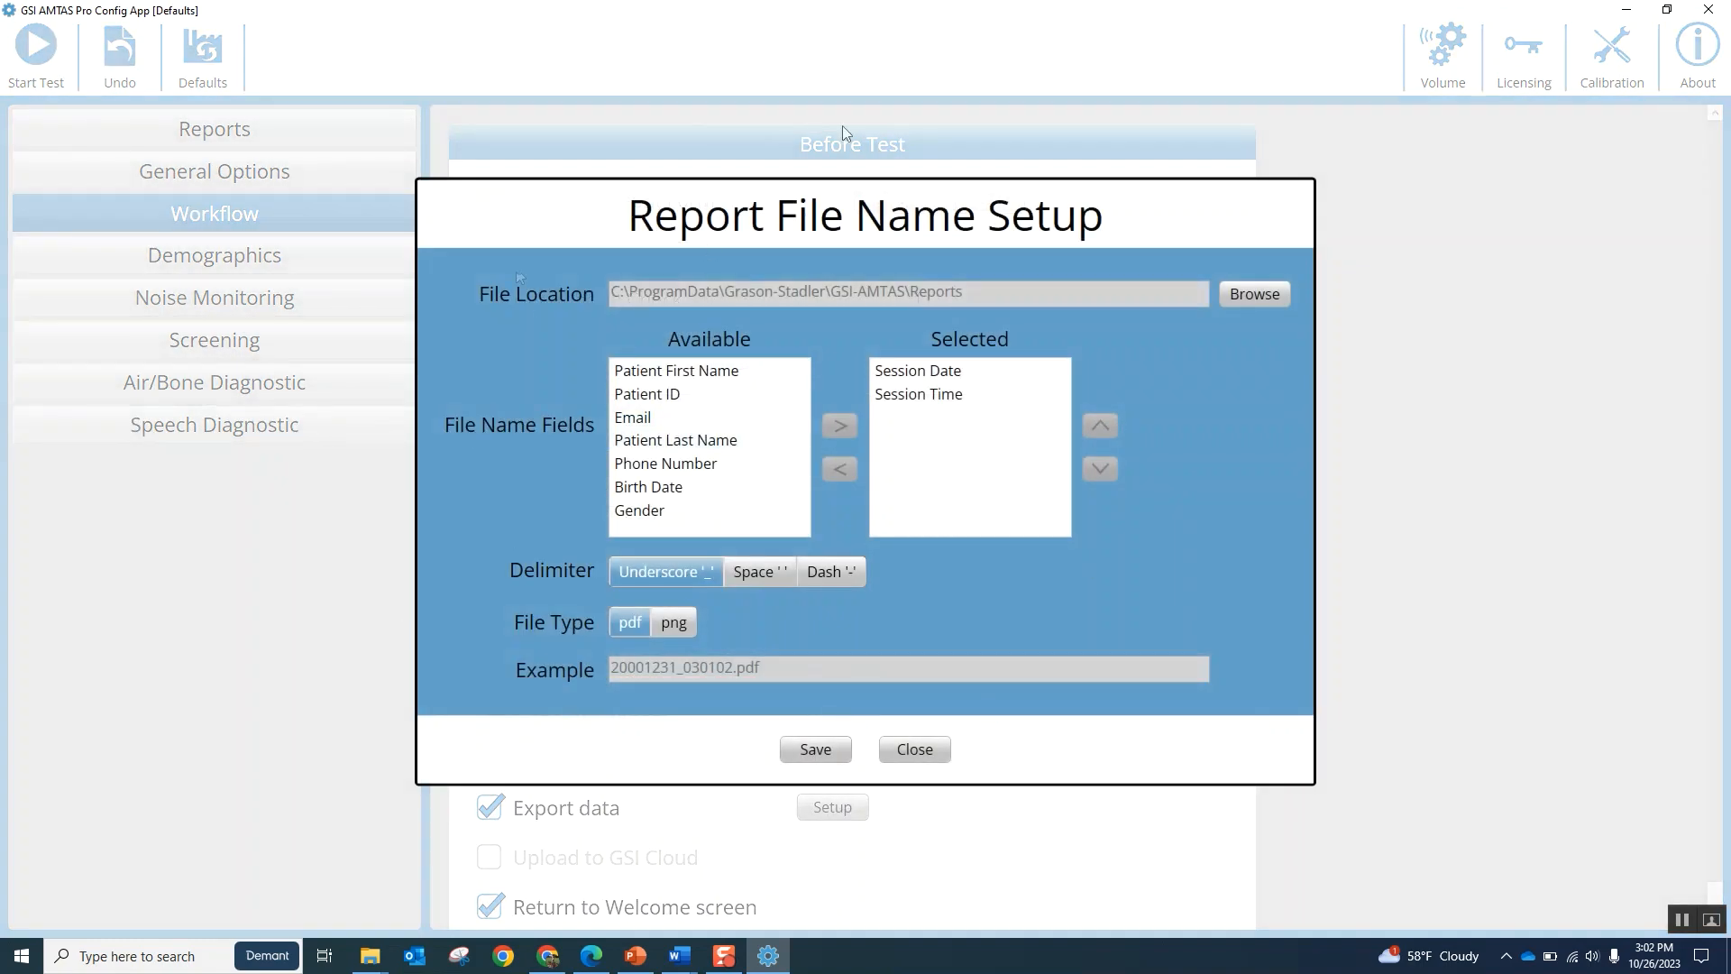
pyautogui.click(924, 752)
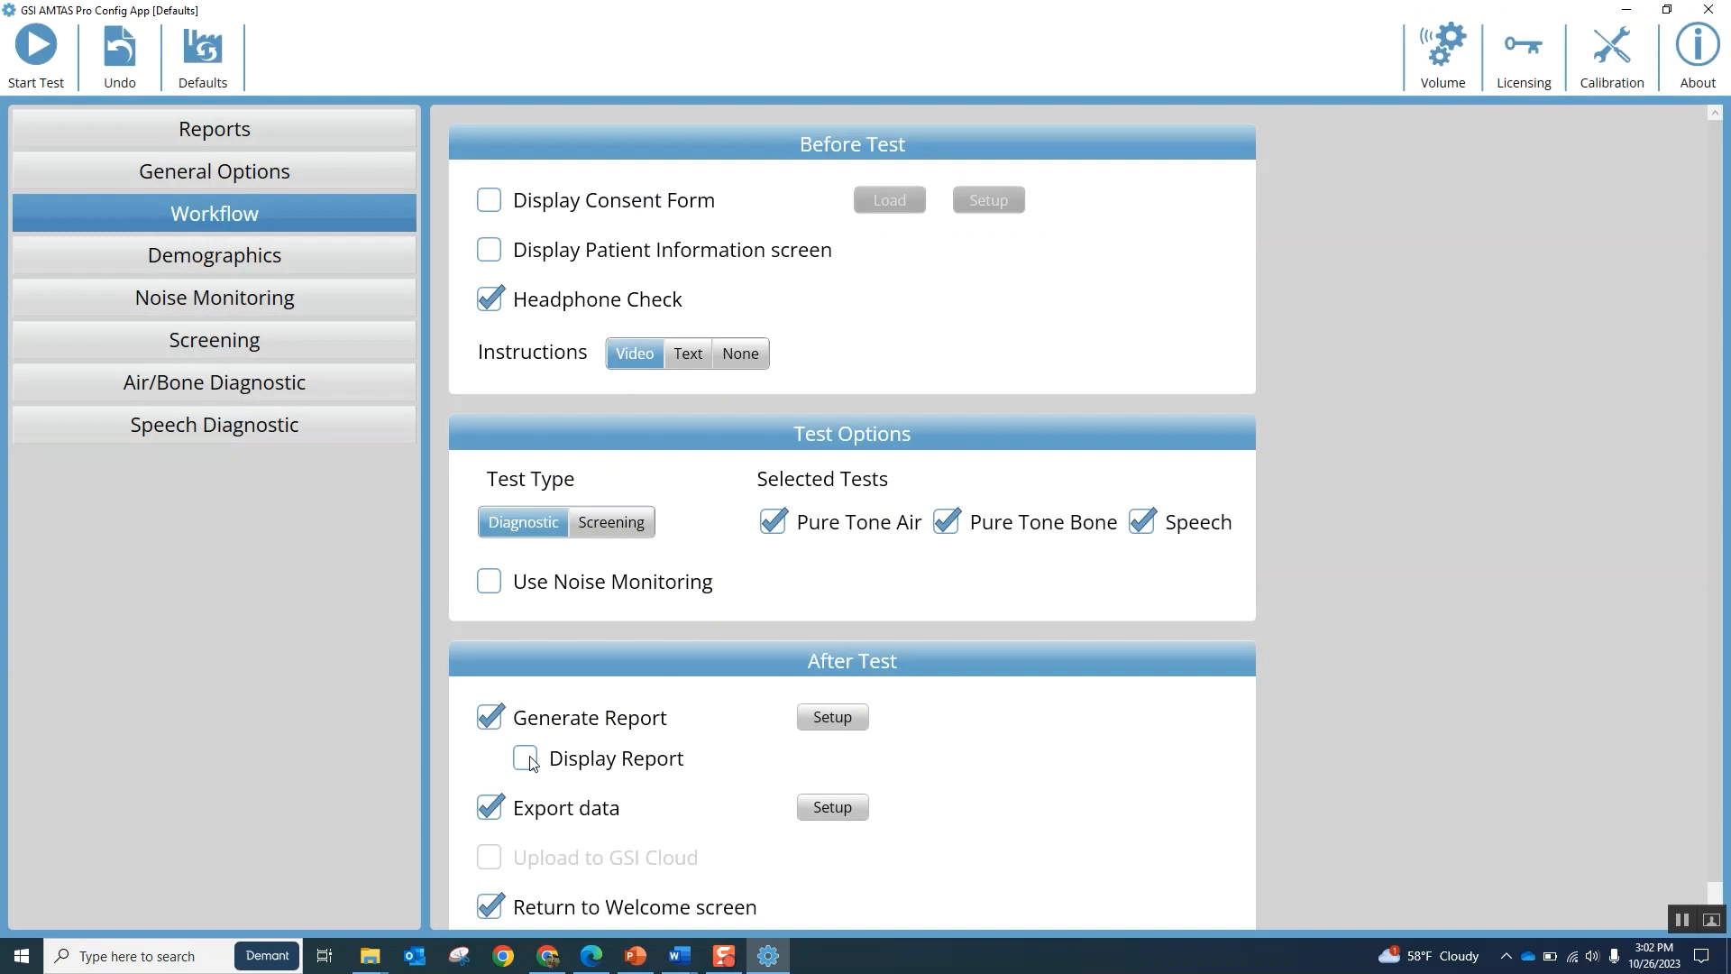
# Turn the Display Report option on and back off.
pyautogui.click(533, 763)
pyautogui.click(528, 759)
pyautogui.scroll(-1, 743, 852)
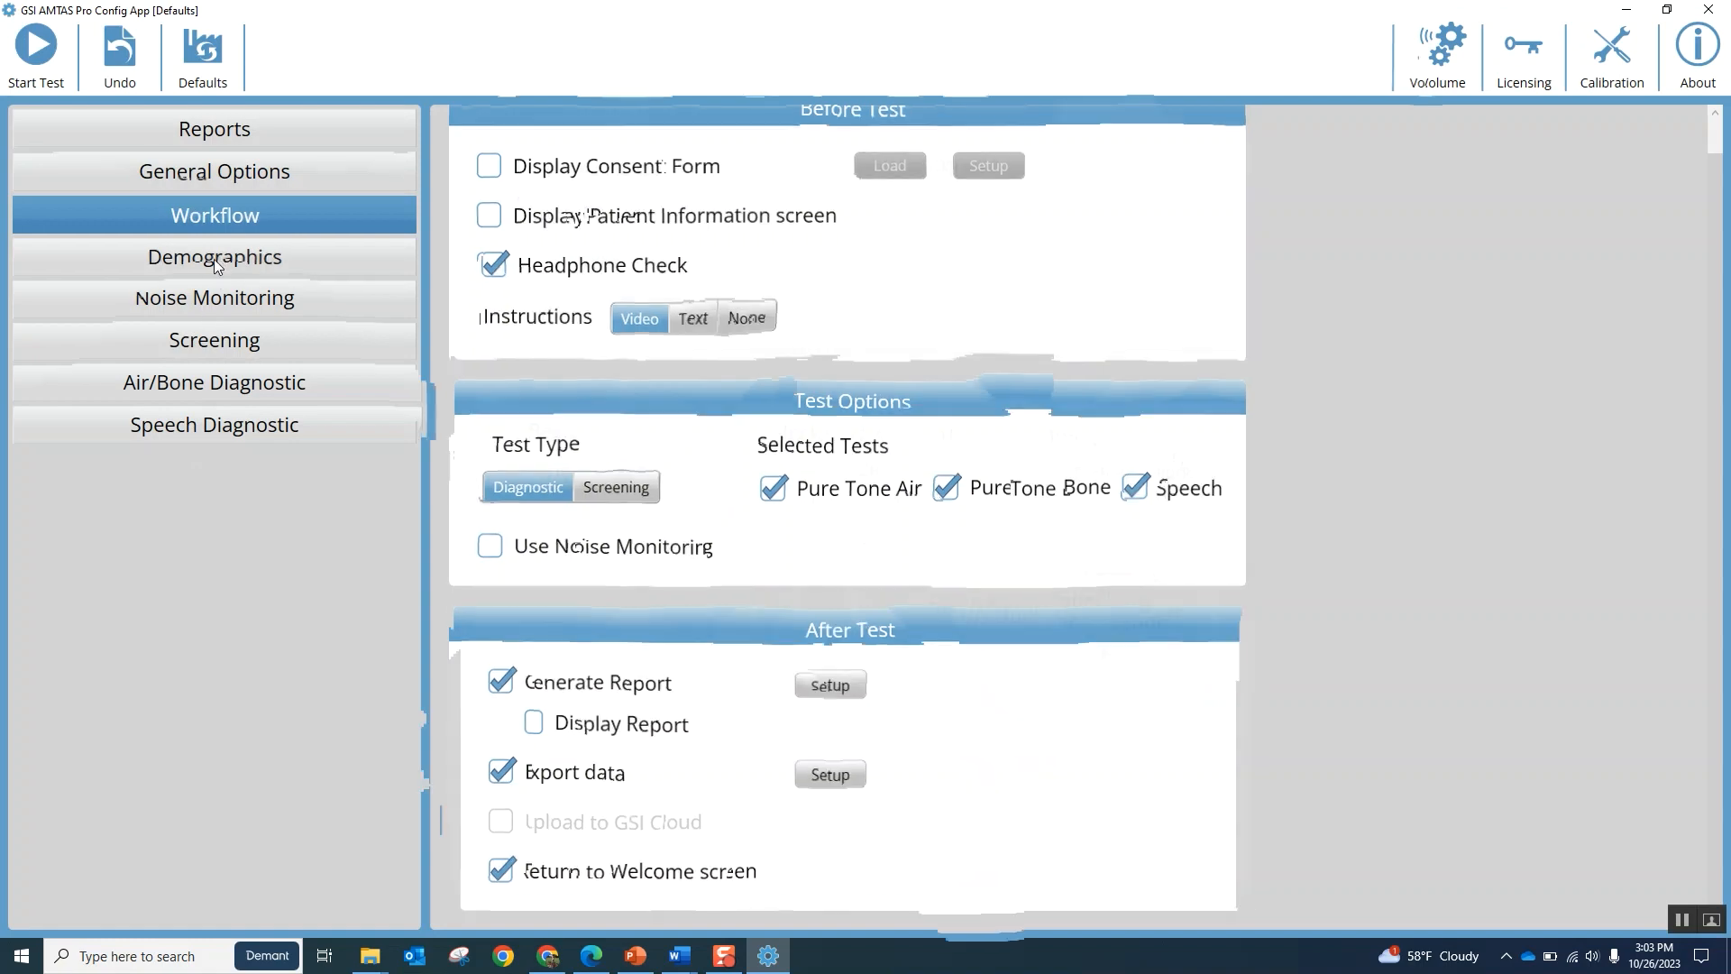
# In the Demographics settings, make Patient First Name and Patient Last Name required fields and include both in the report.
pyautogui.click(213, 258)
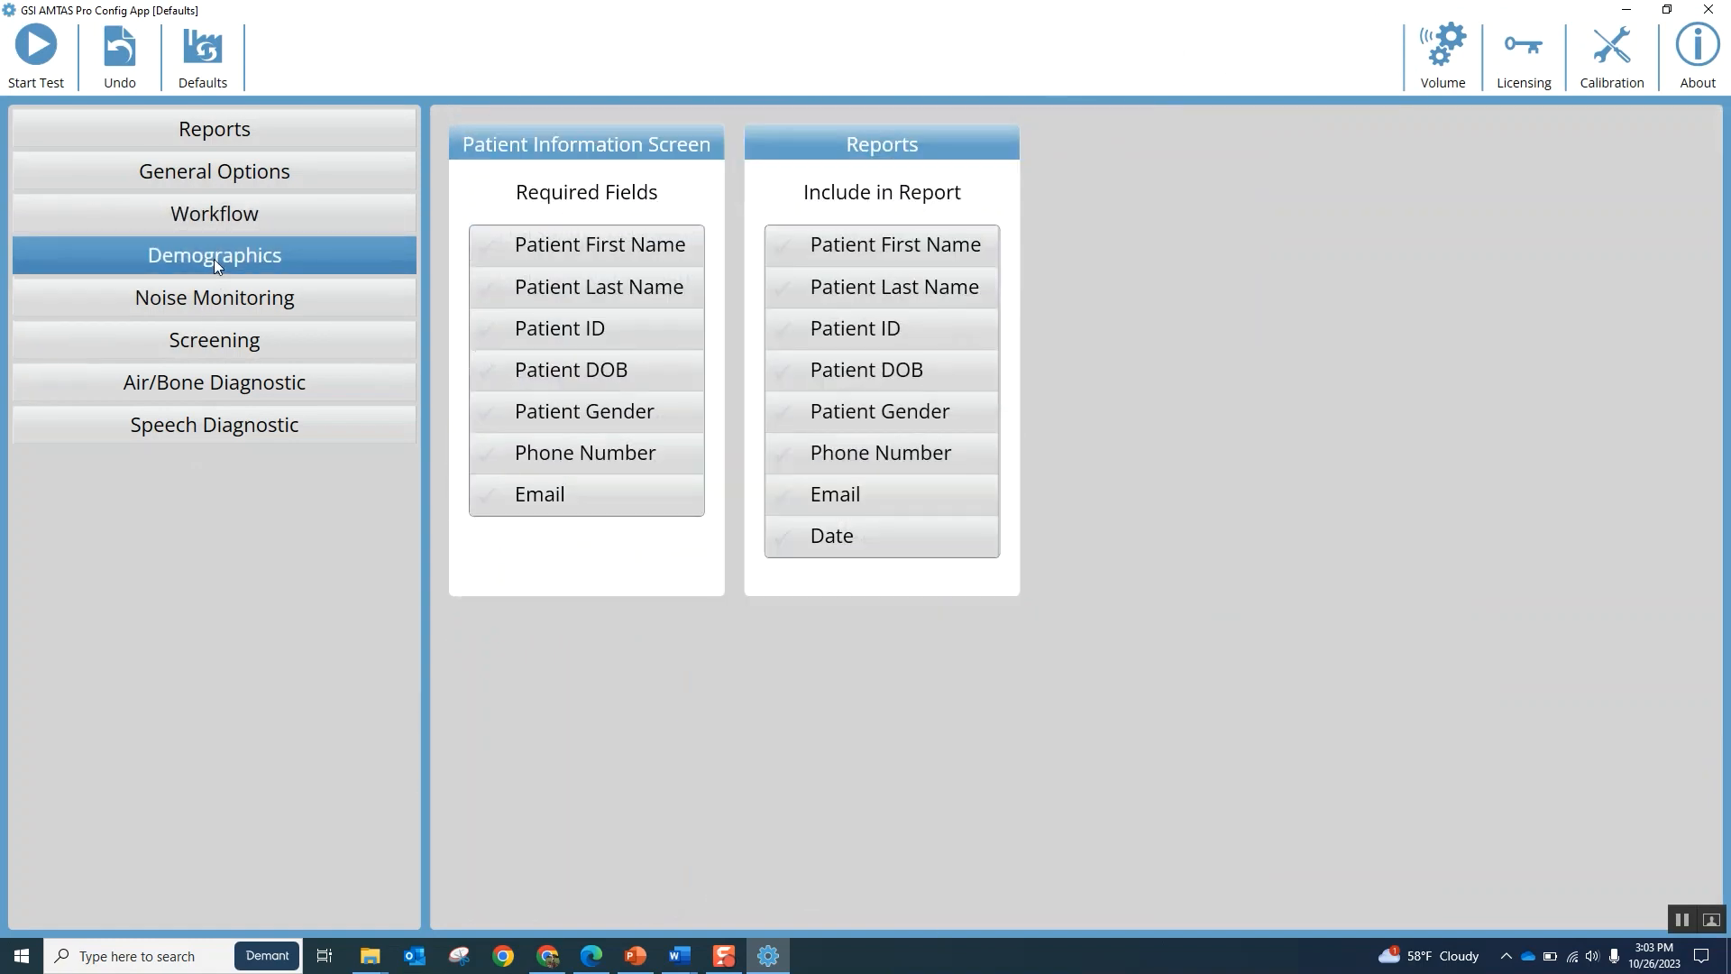
pyautogui.click(574, 255)
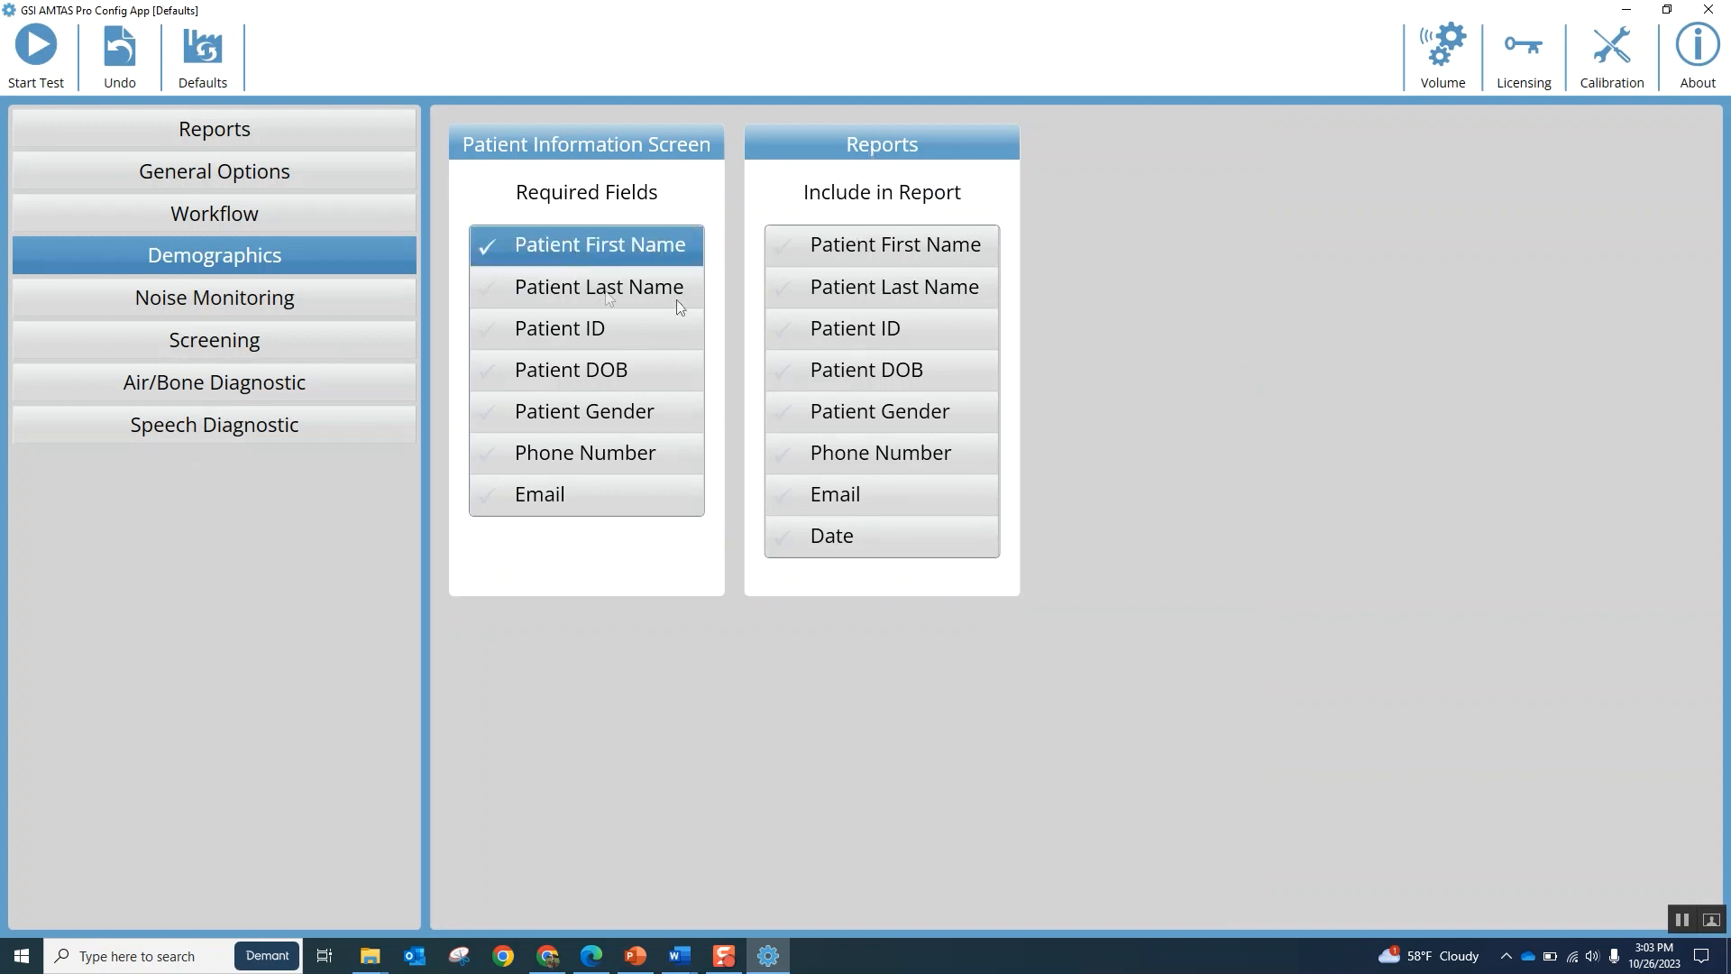
pyautogui.click(586, 286)
pyautogui.click(841, 246)
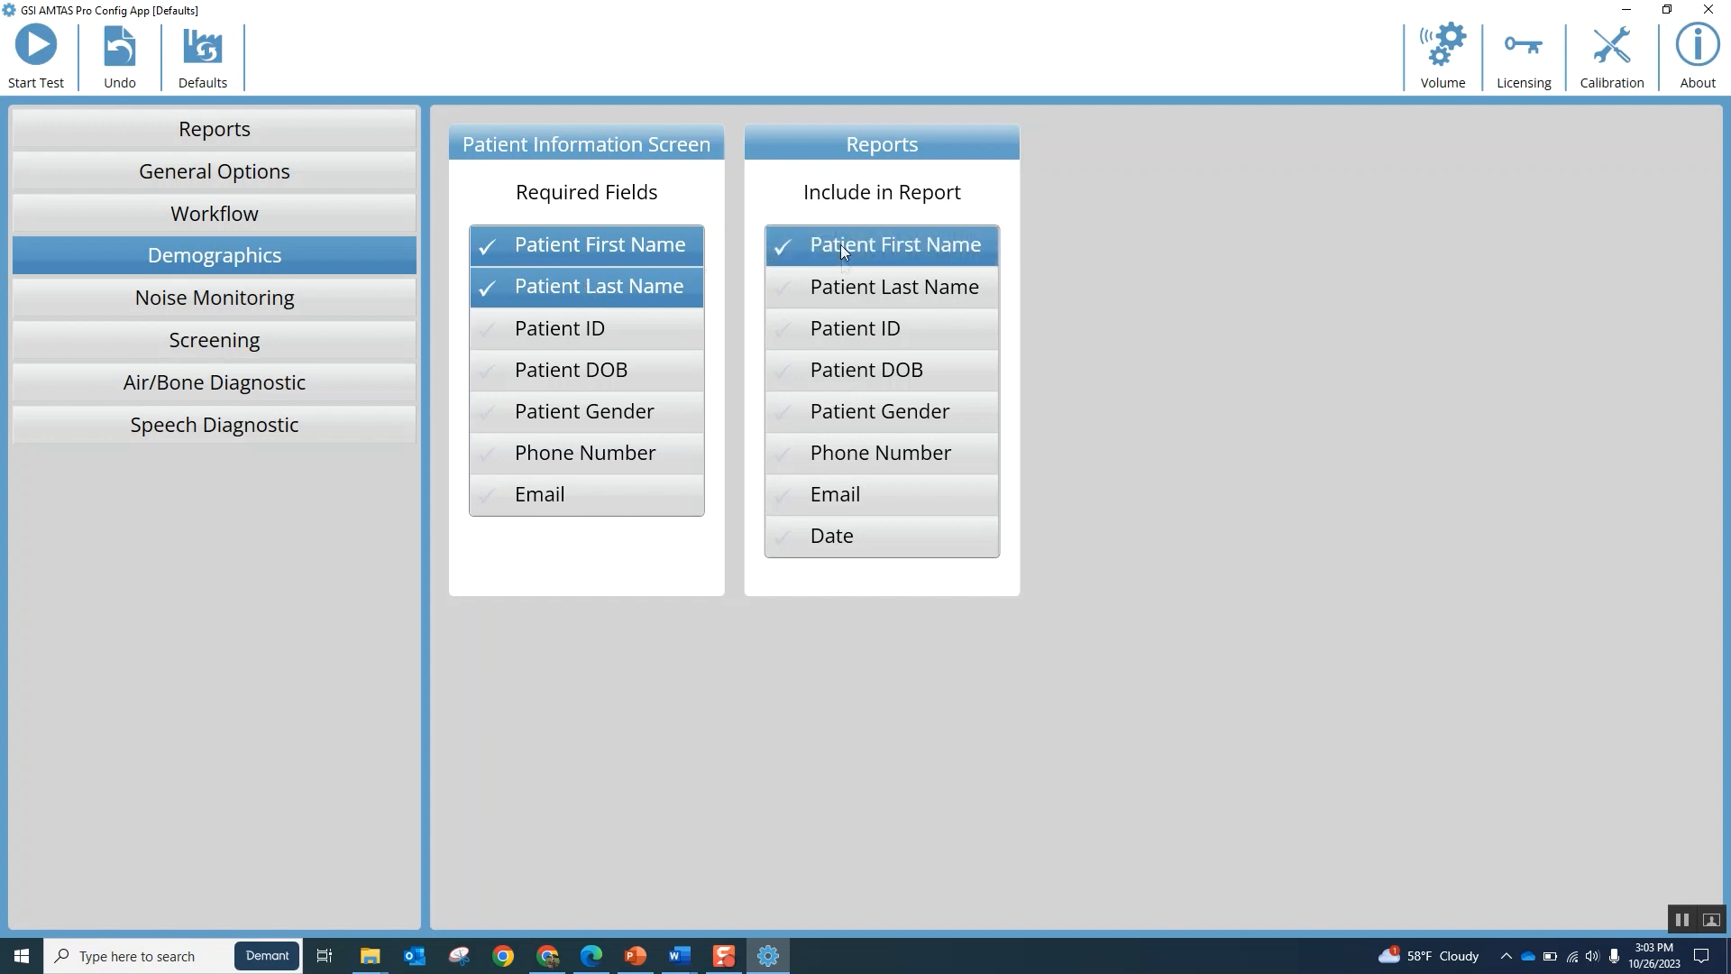
pyautogui.click(852, 299)
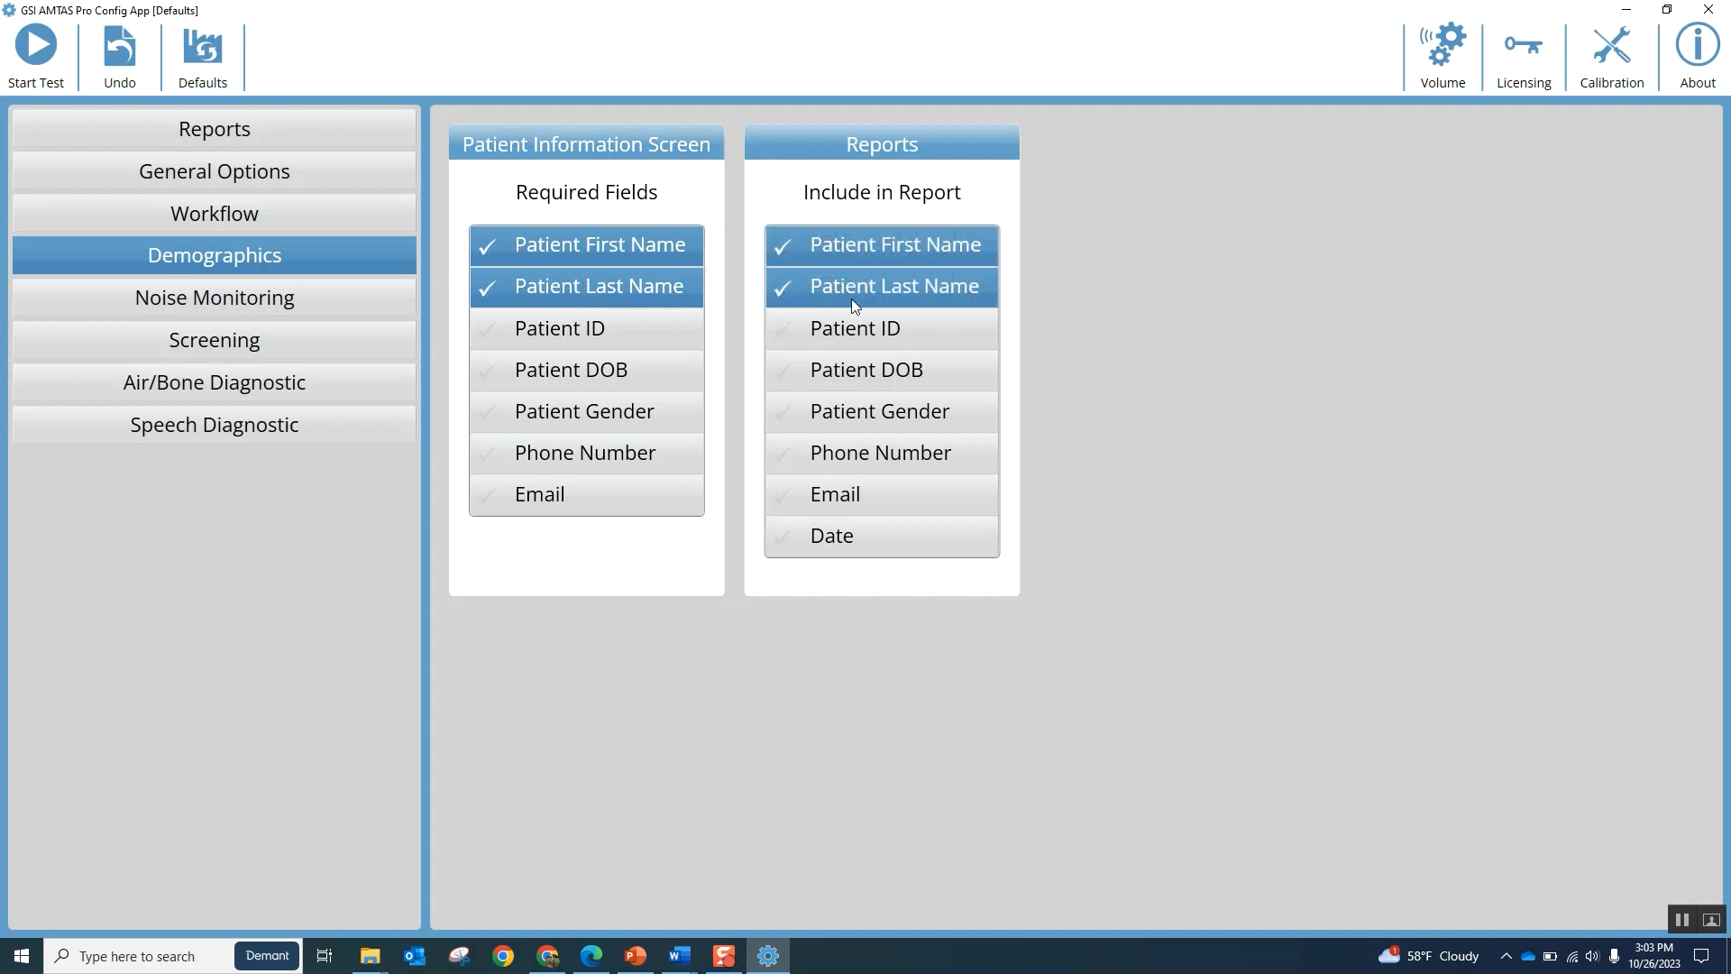
# Compare the OSHA, ANSI and Custom maximum background levels for Noise Monitoring, finishing with ANSI selected.
pyautogui.click(184, 301)
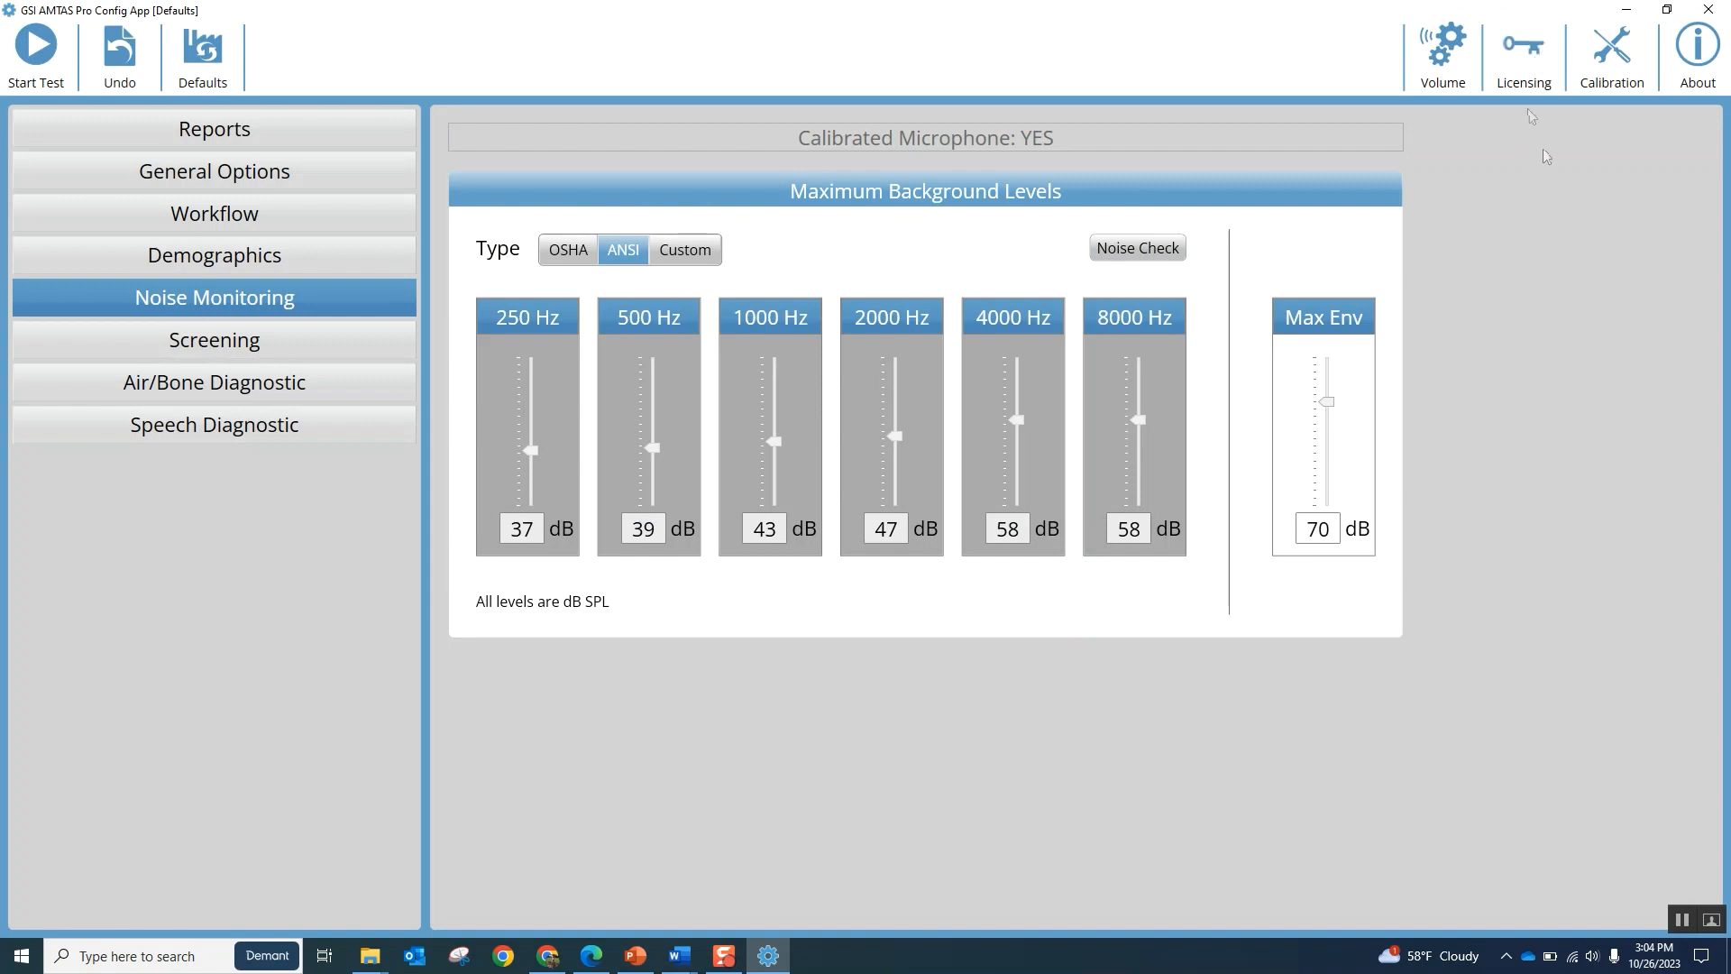
pyautogui.click(560, 254)
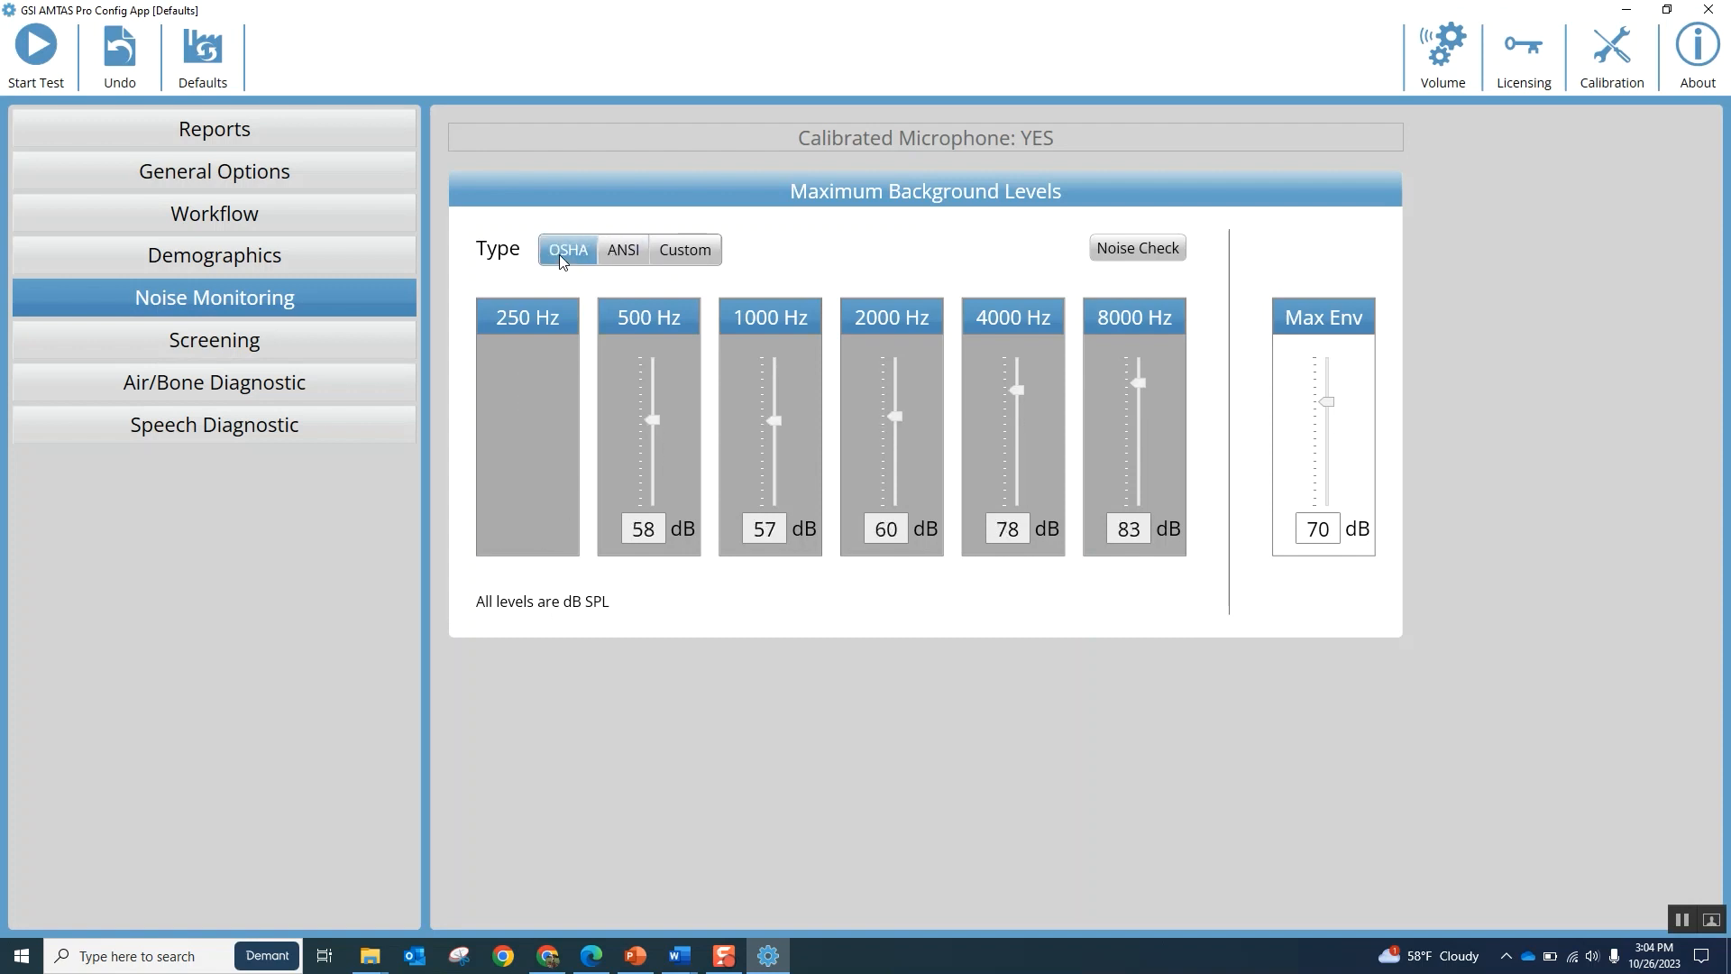
pyautogui.click(632, 254)
pyautogui.click(683, 253)
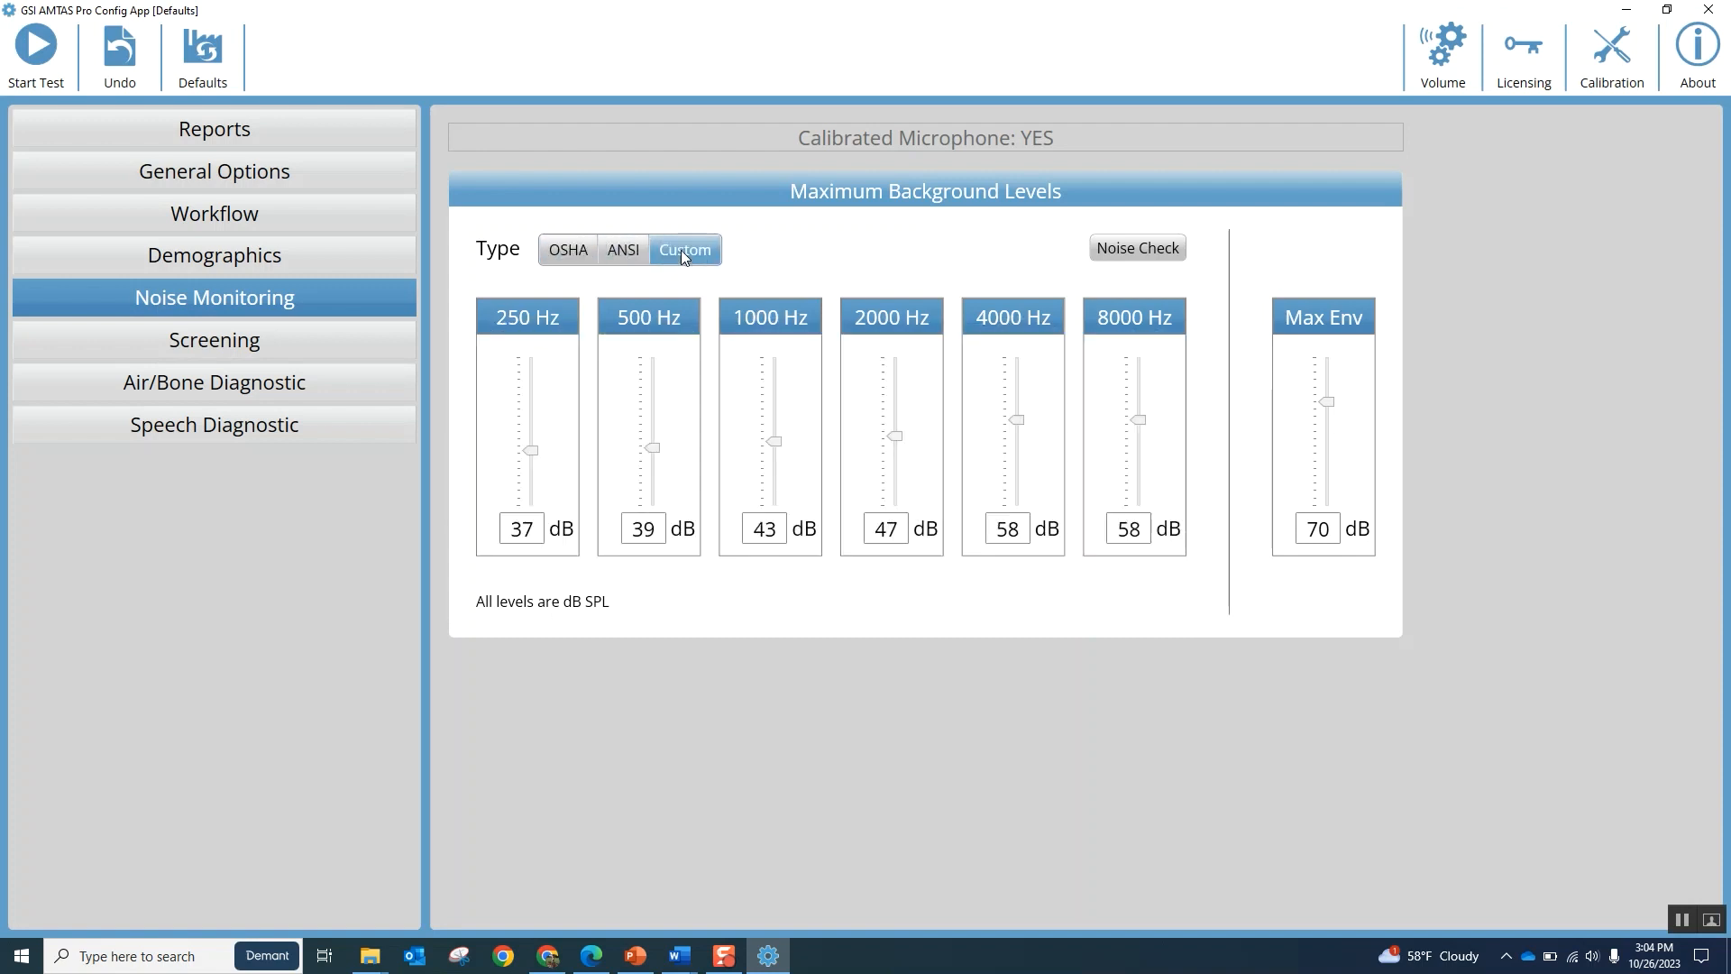
pyautogui.click(622, 253)
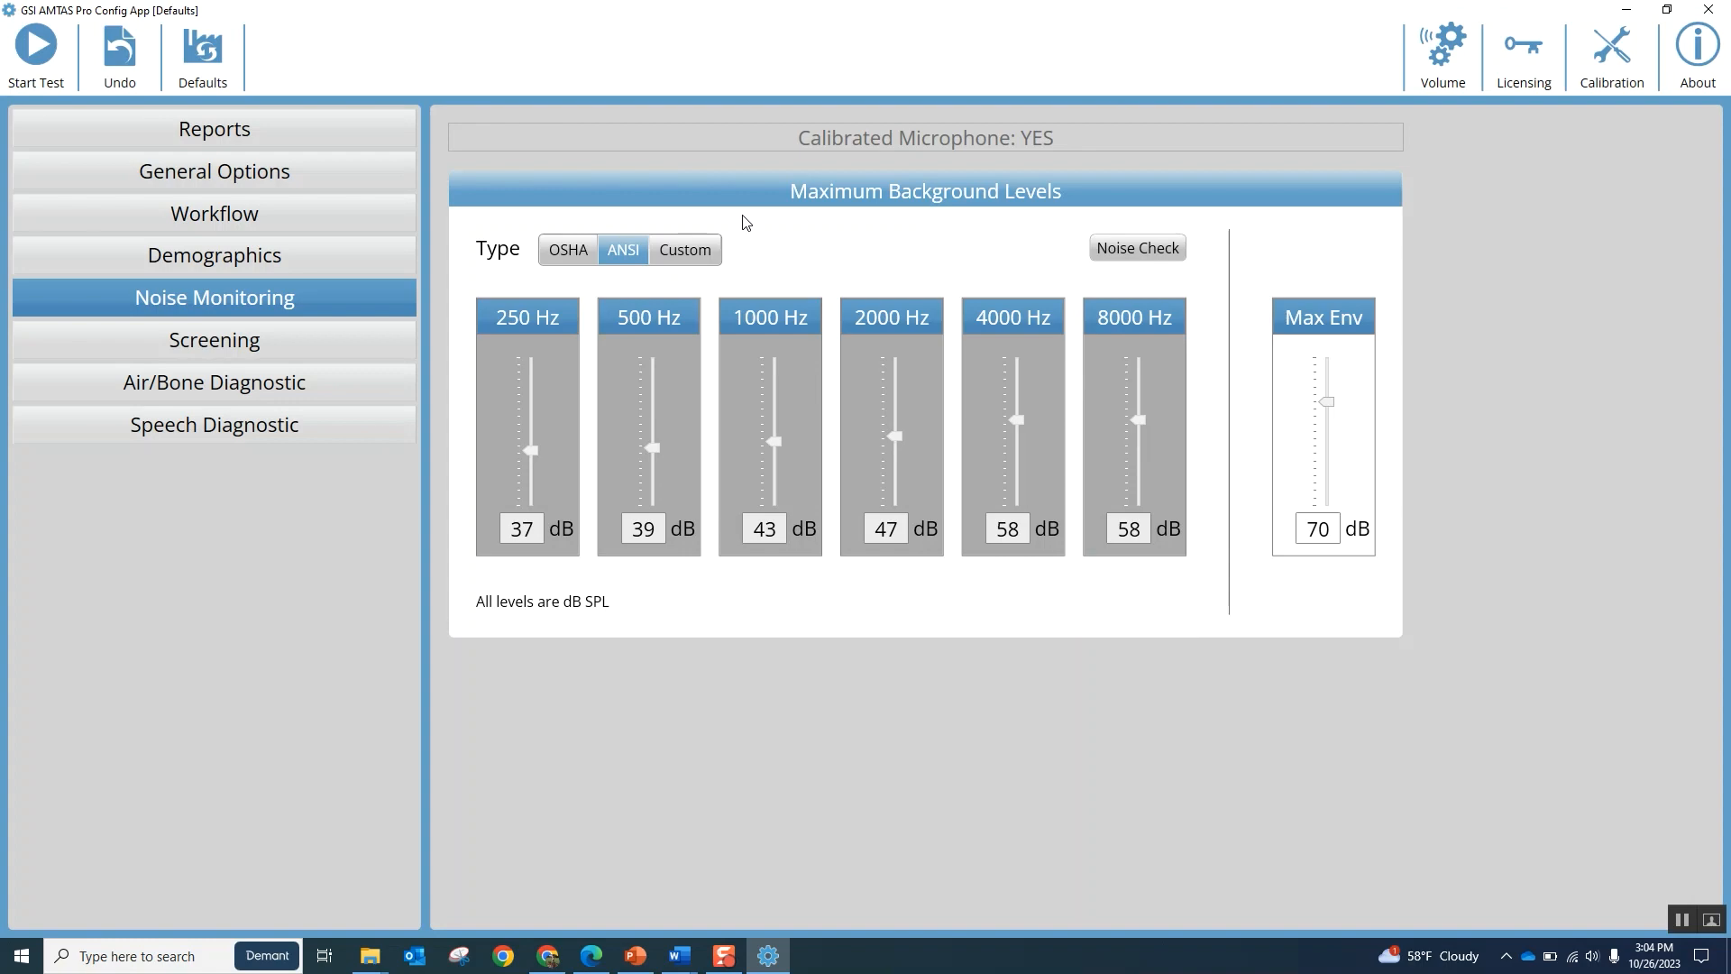
# Examine the Screening settings for frequencies, intensity and pass criteria.
pyautogui.click(217, 346)
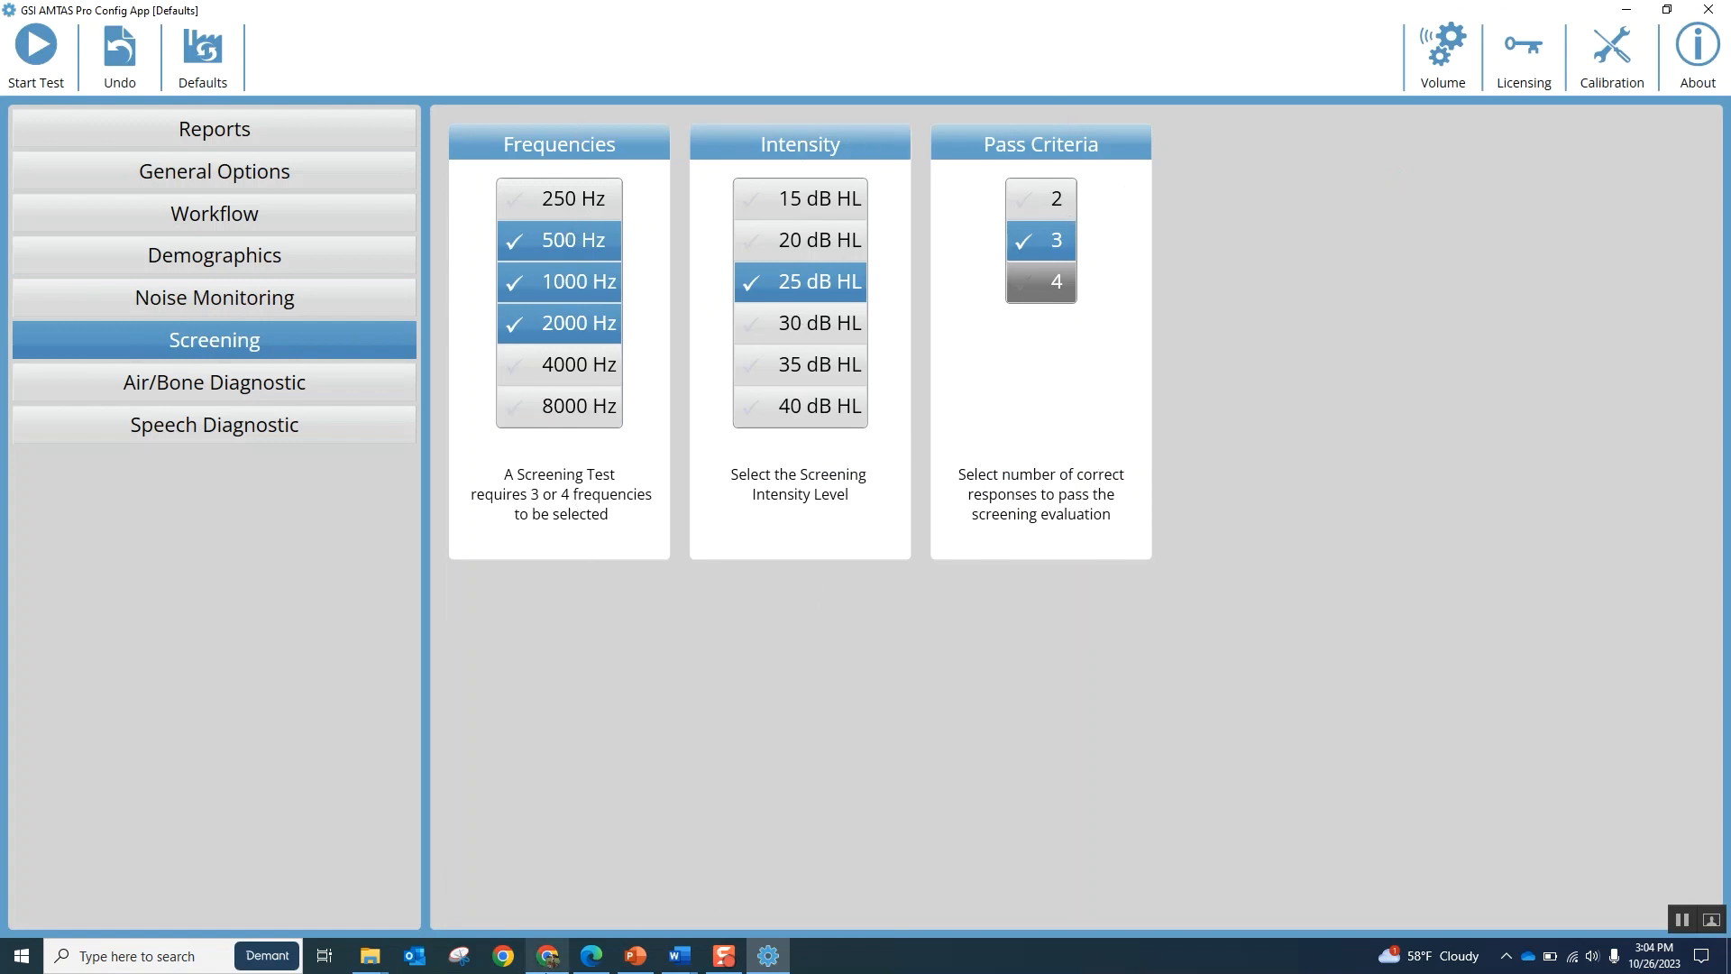
pyautogui.moveTo(547, 958)
# In the Air/Bone Diagnostic settings, leave the 250 Hz bone octave off and deselect the 250 Hz air octave.
pyautogui.click(209, 378)
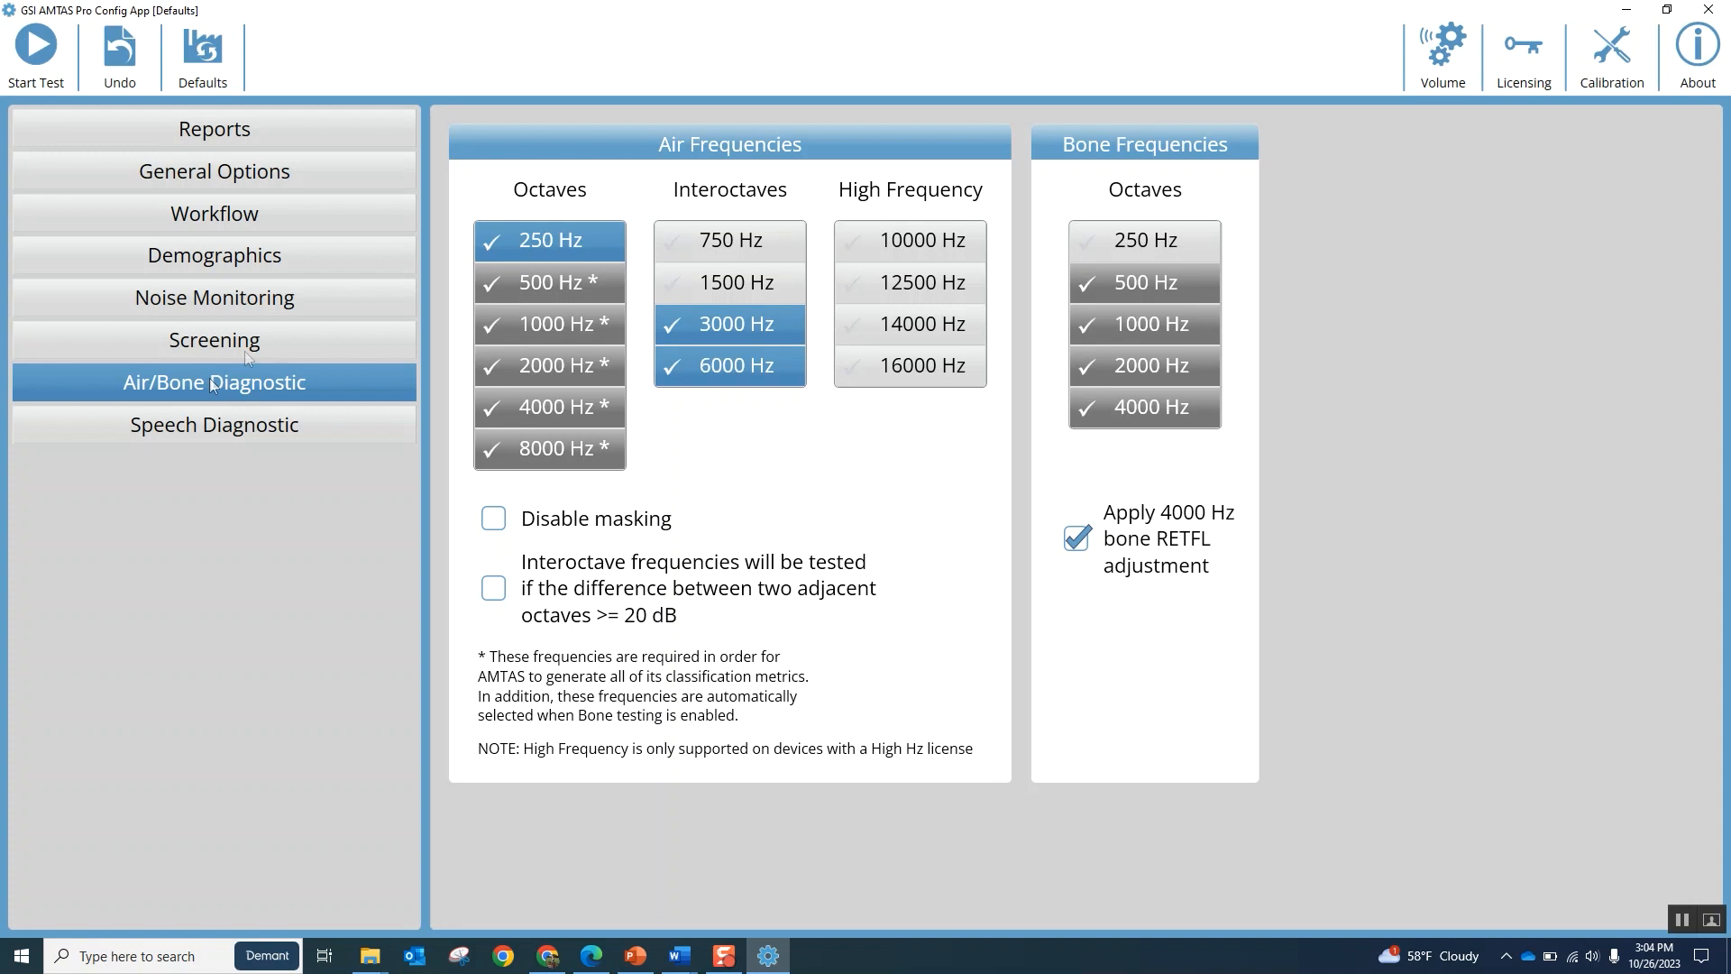
pyautogui.click(1123, 253)
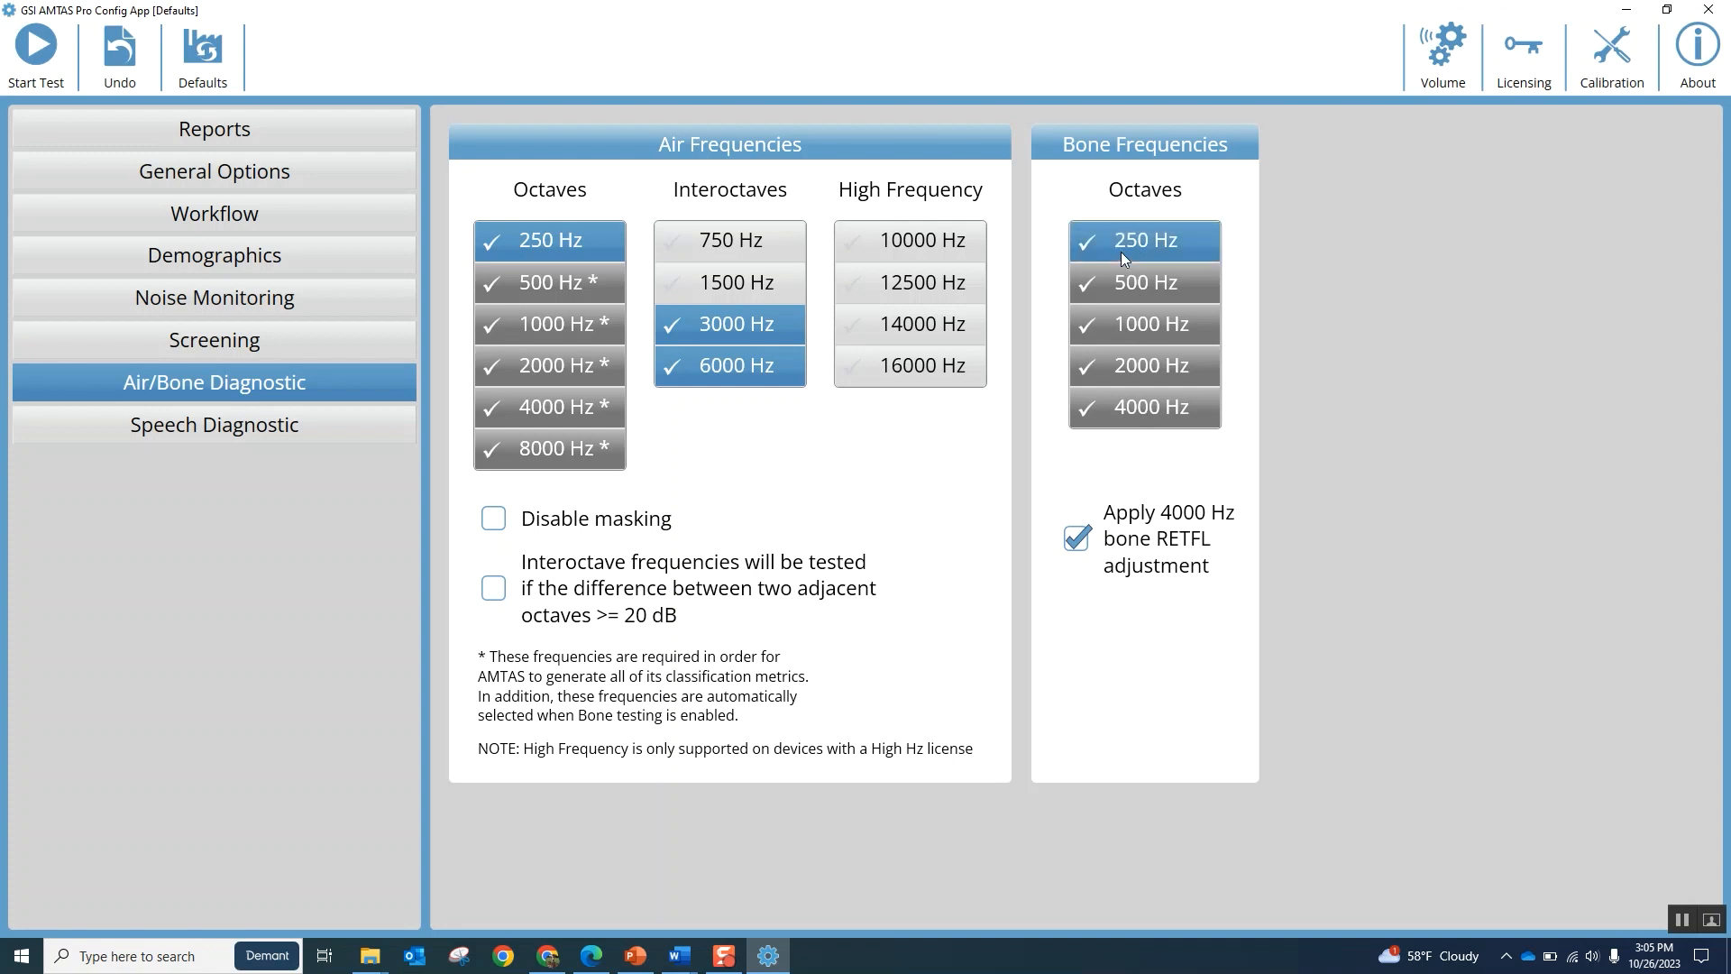
pyautogui.click(1122, 248)
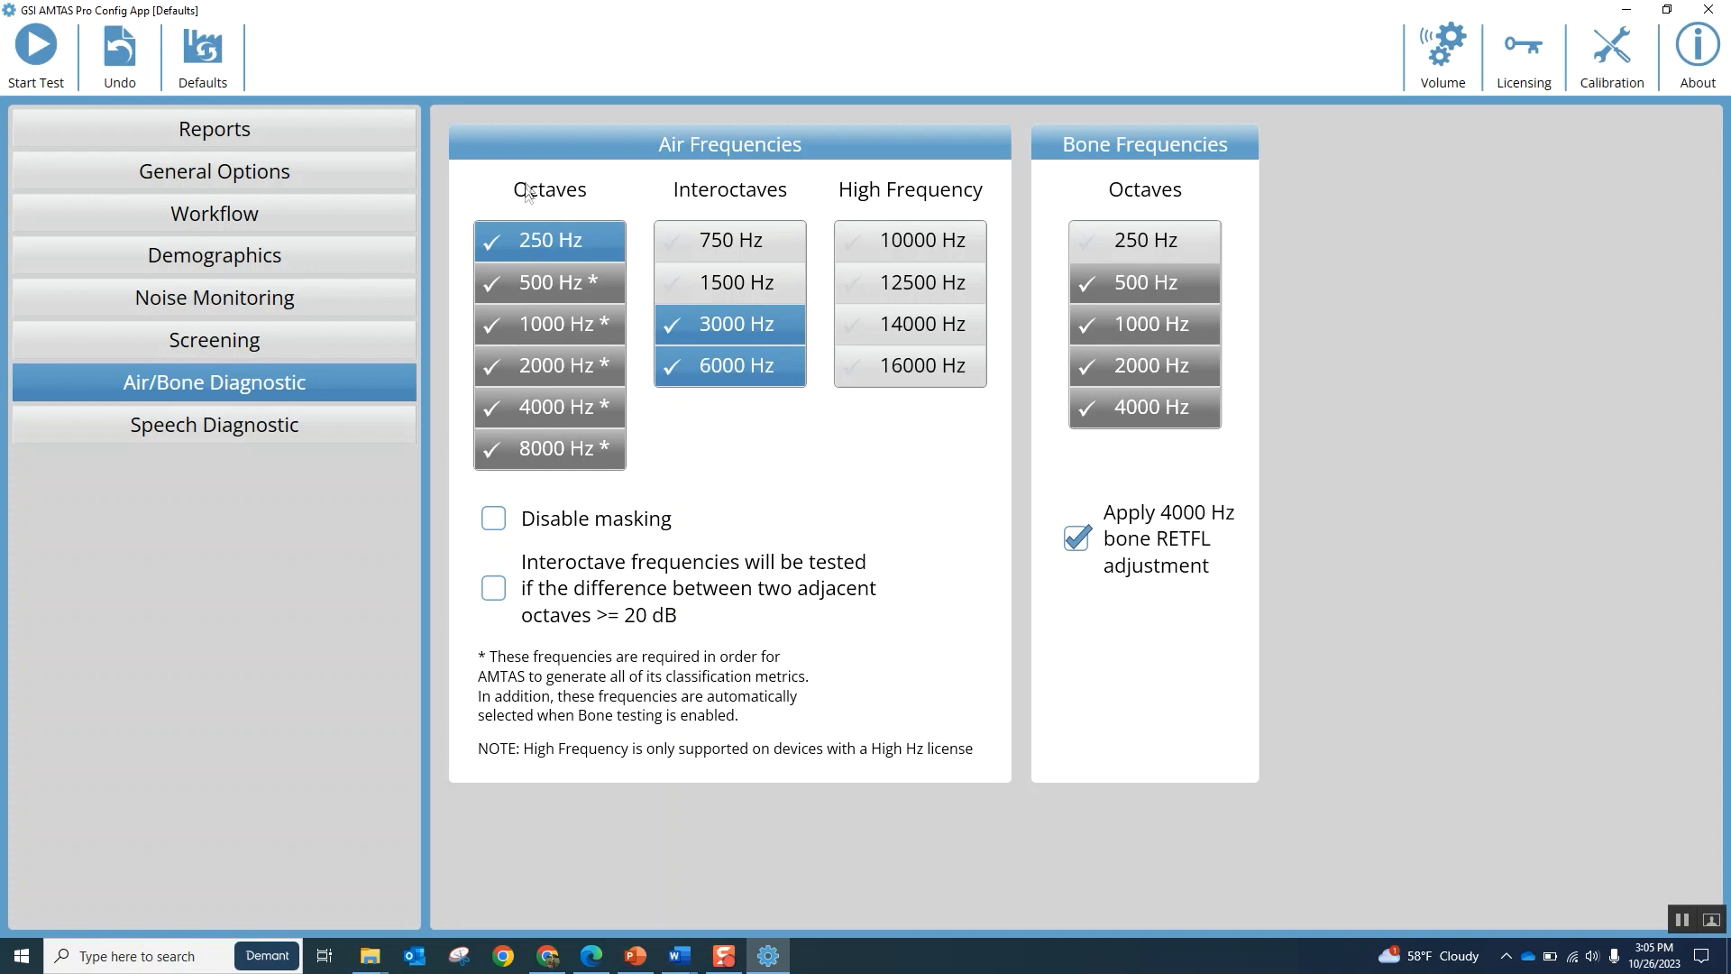
pyautogui.click(533, 236)
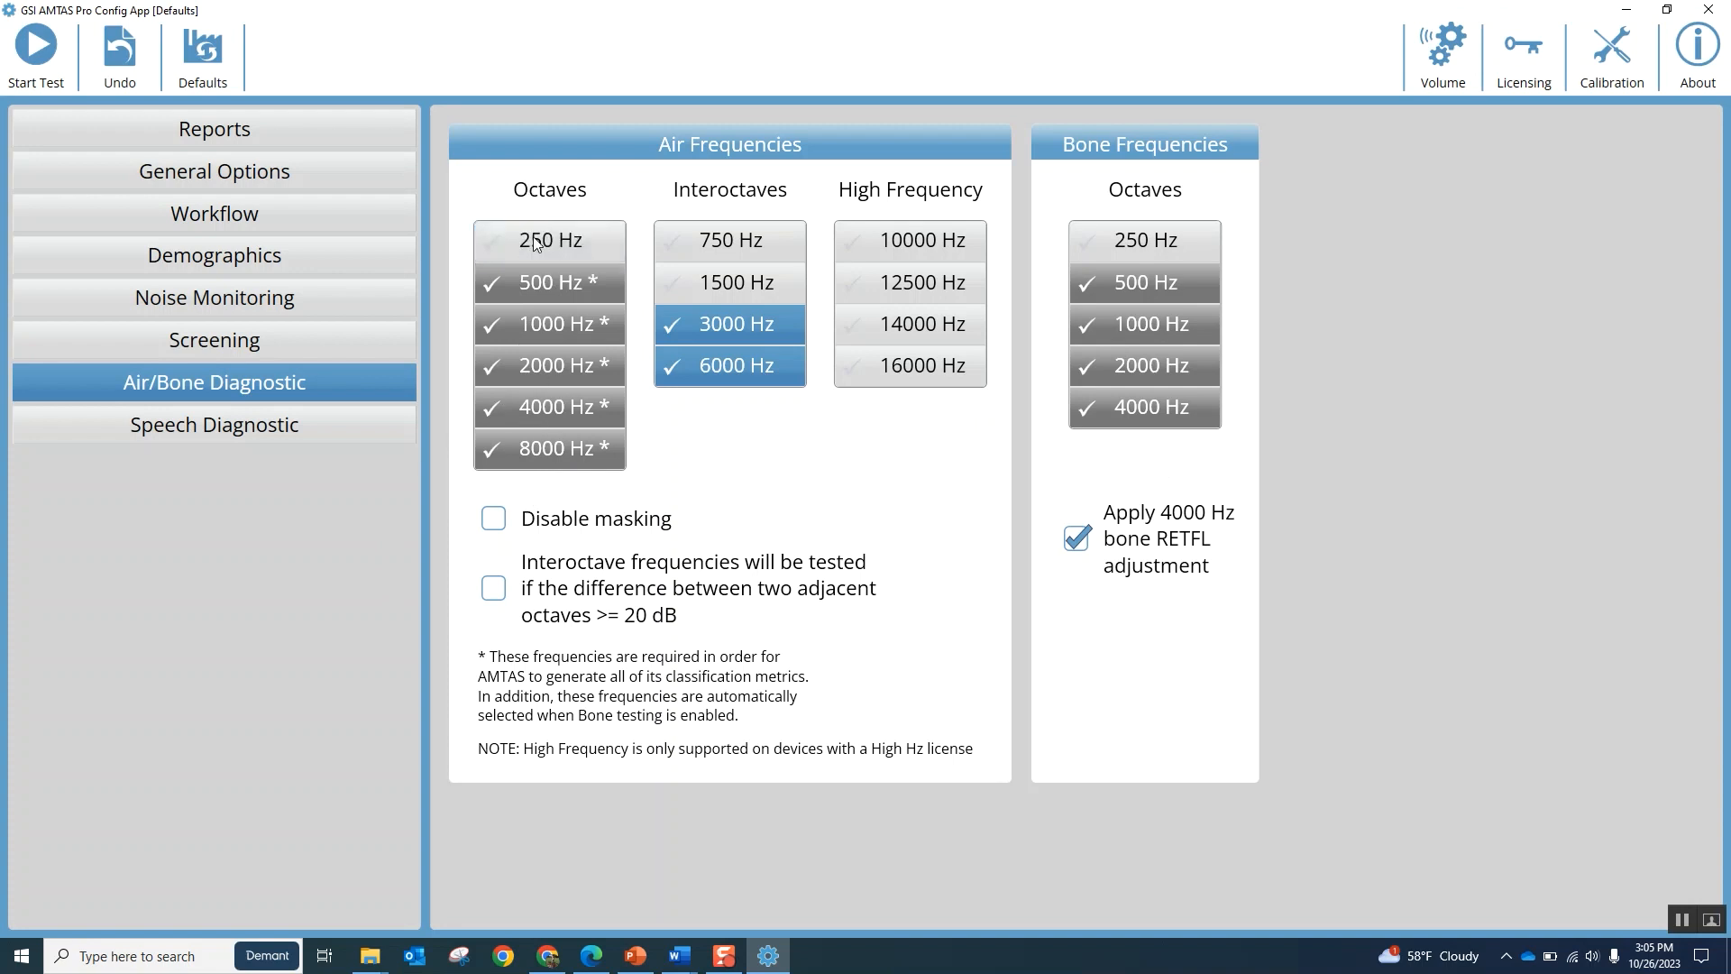
# Include the 250 Hz octave in the air frequencies again.
pyautogui.click(533, 237)
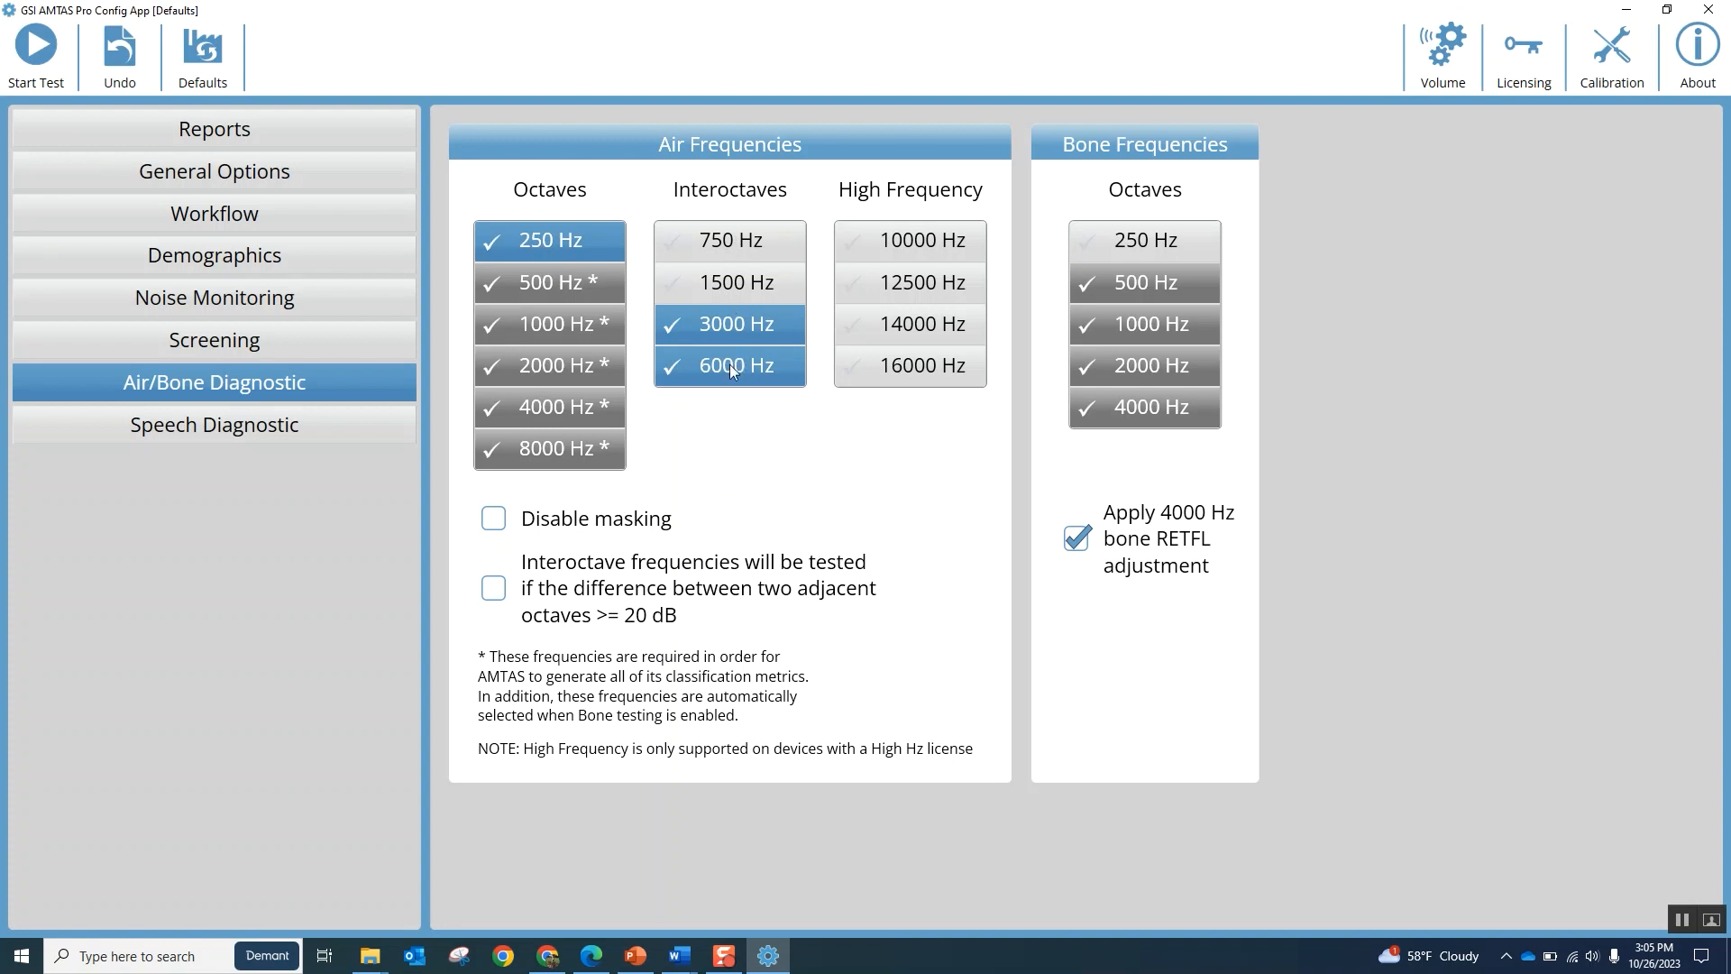
# Add all four high frequencies, 10000, 12500, 14000 and 16000 Hz, to the air test.
pyautogui.click(902, 243)
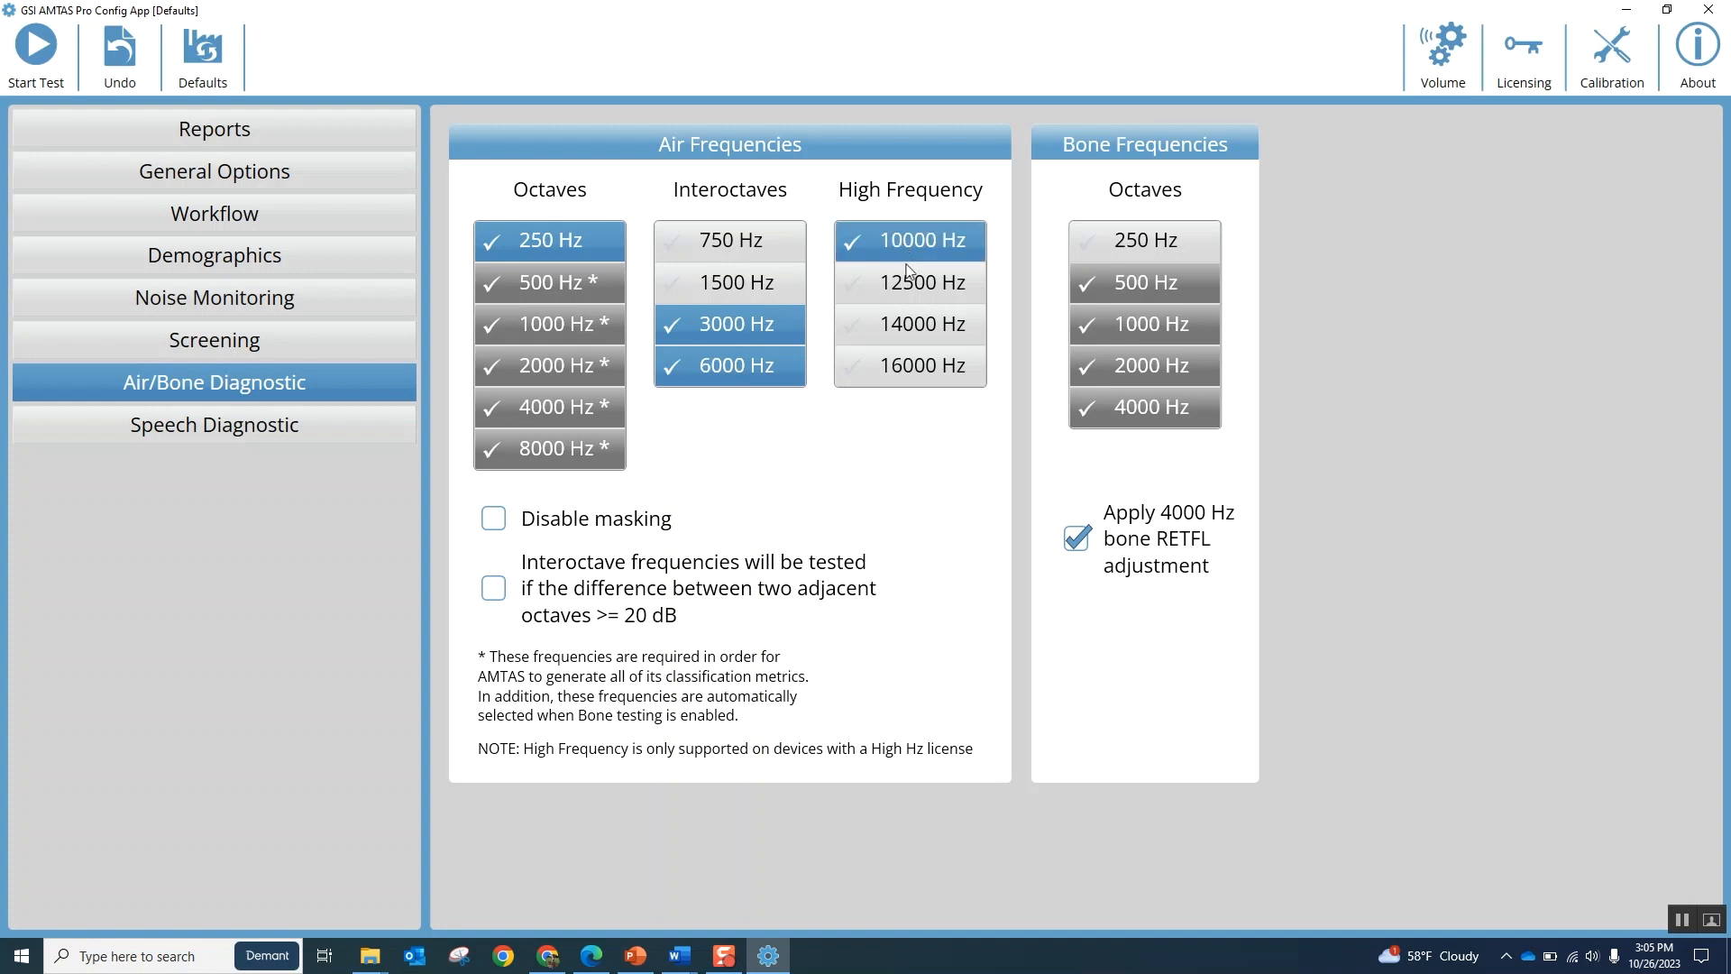
pyautogui.click(906, 271)
pyautogui.click(908, 322)
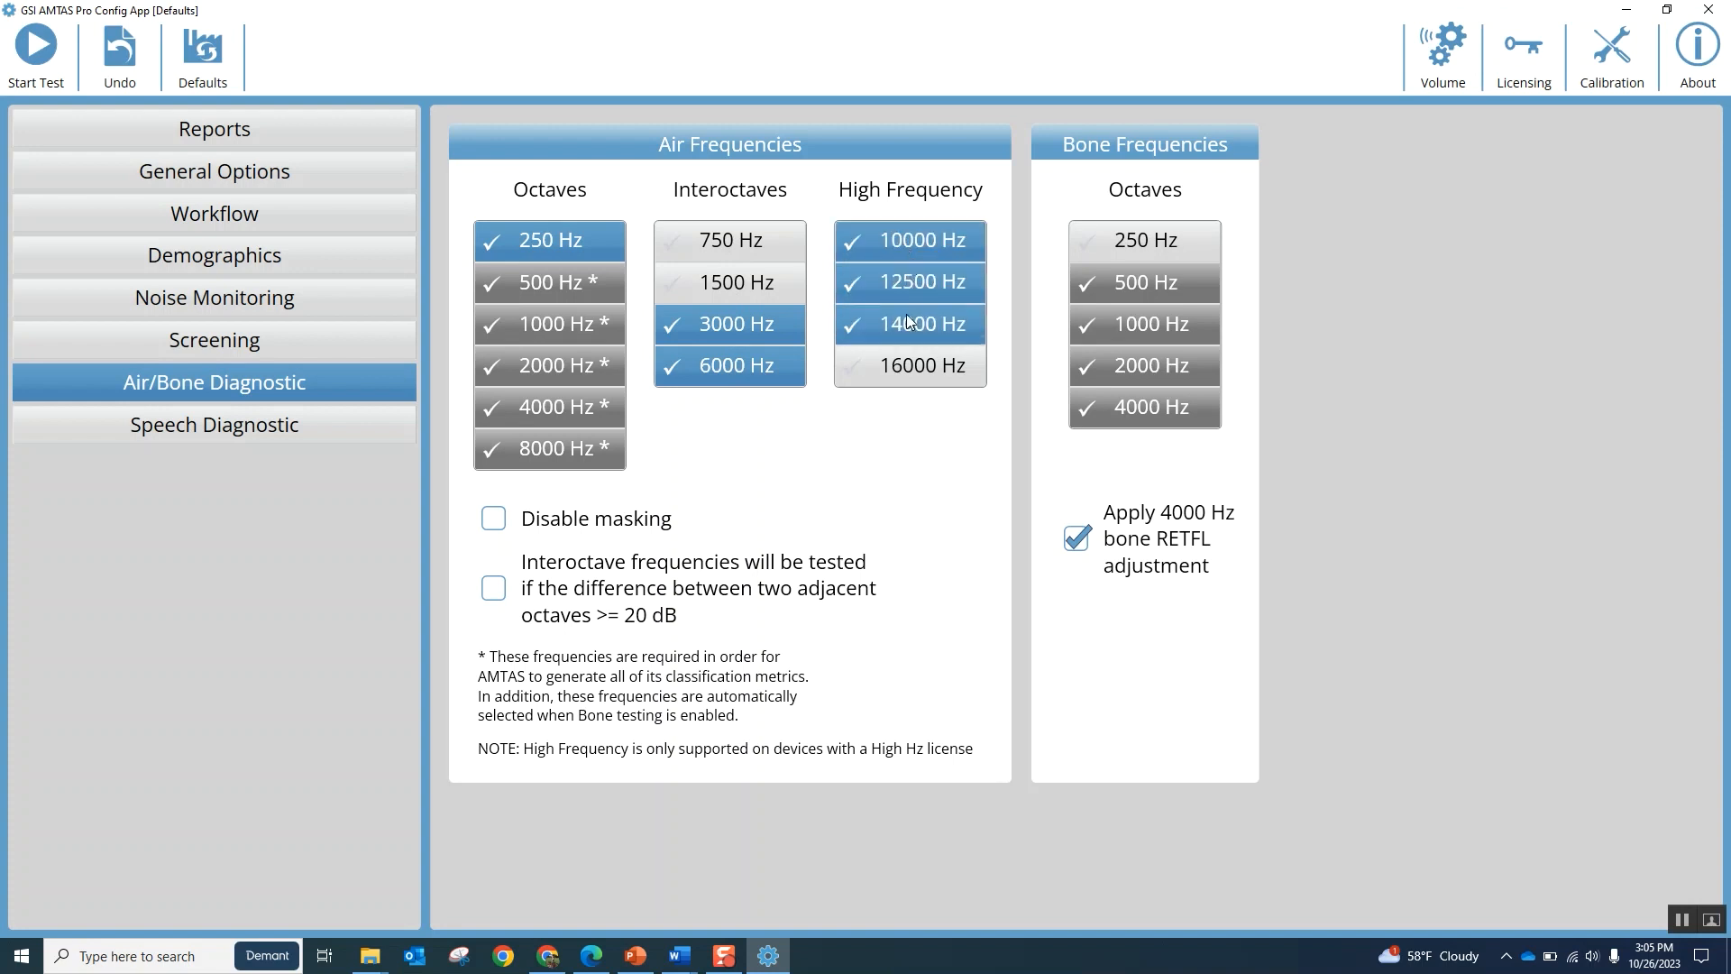
pyautogui.click(911, 364)
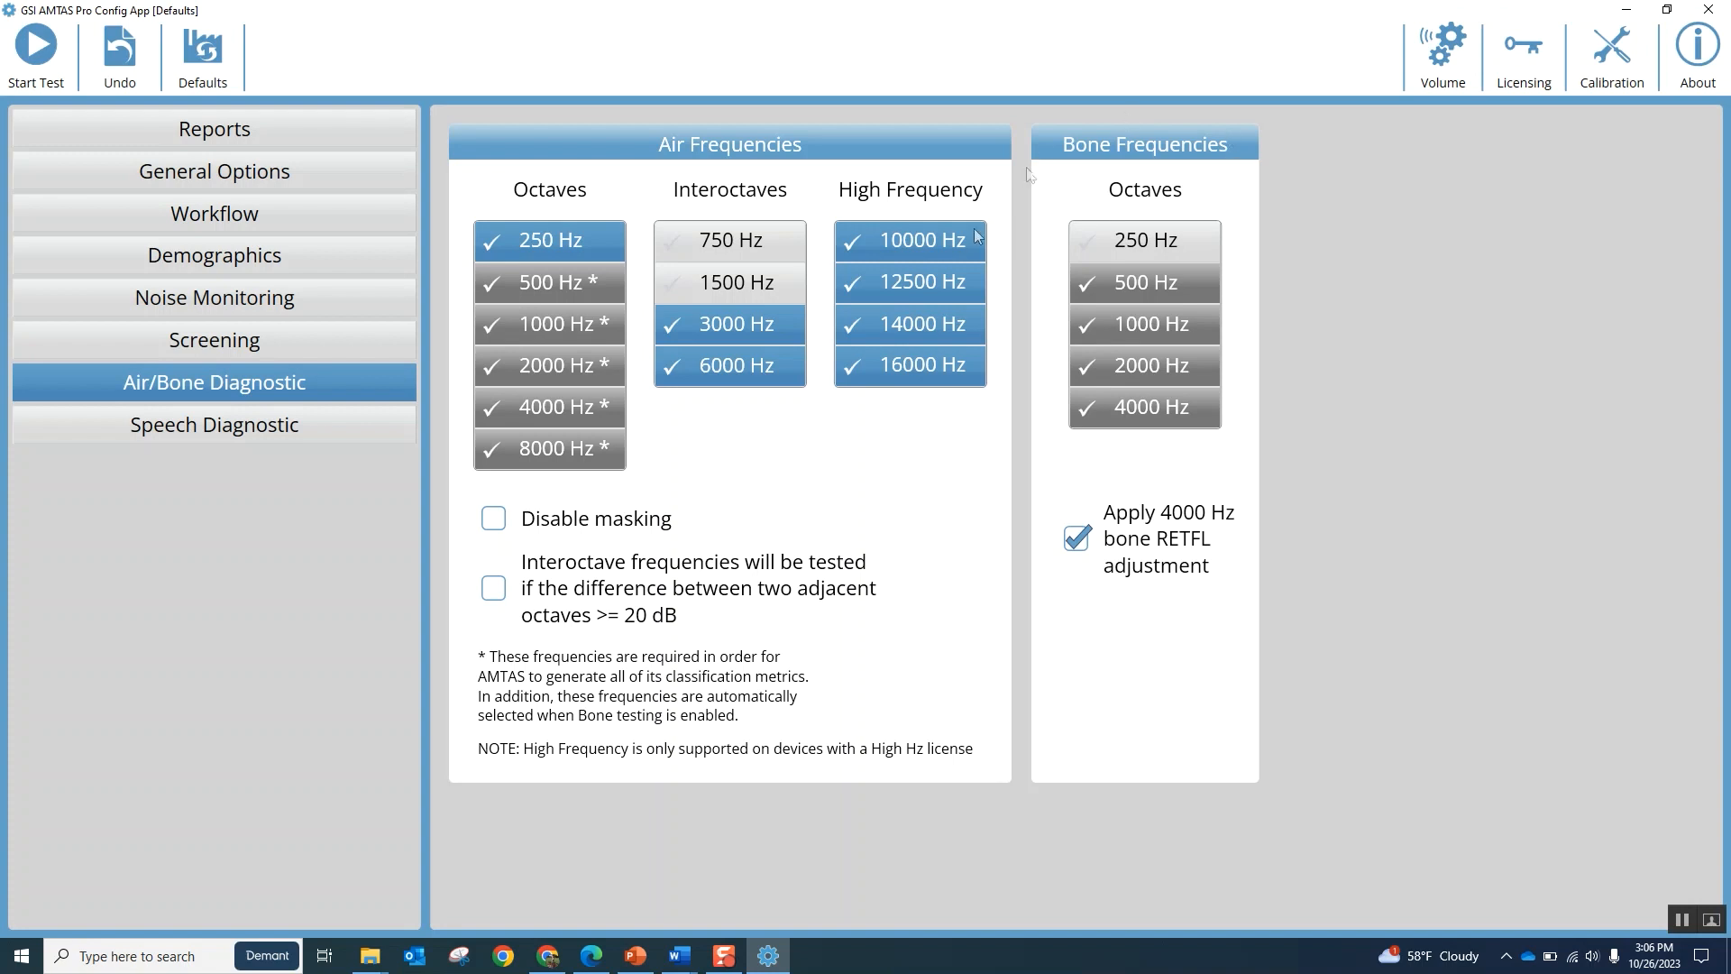
# Deselect all four high air frequencies, and switch the 20 dB interoctave testing option on and off again.
pyautogui.click(917, 250)
pyautogui.click(906, 285)
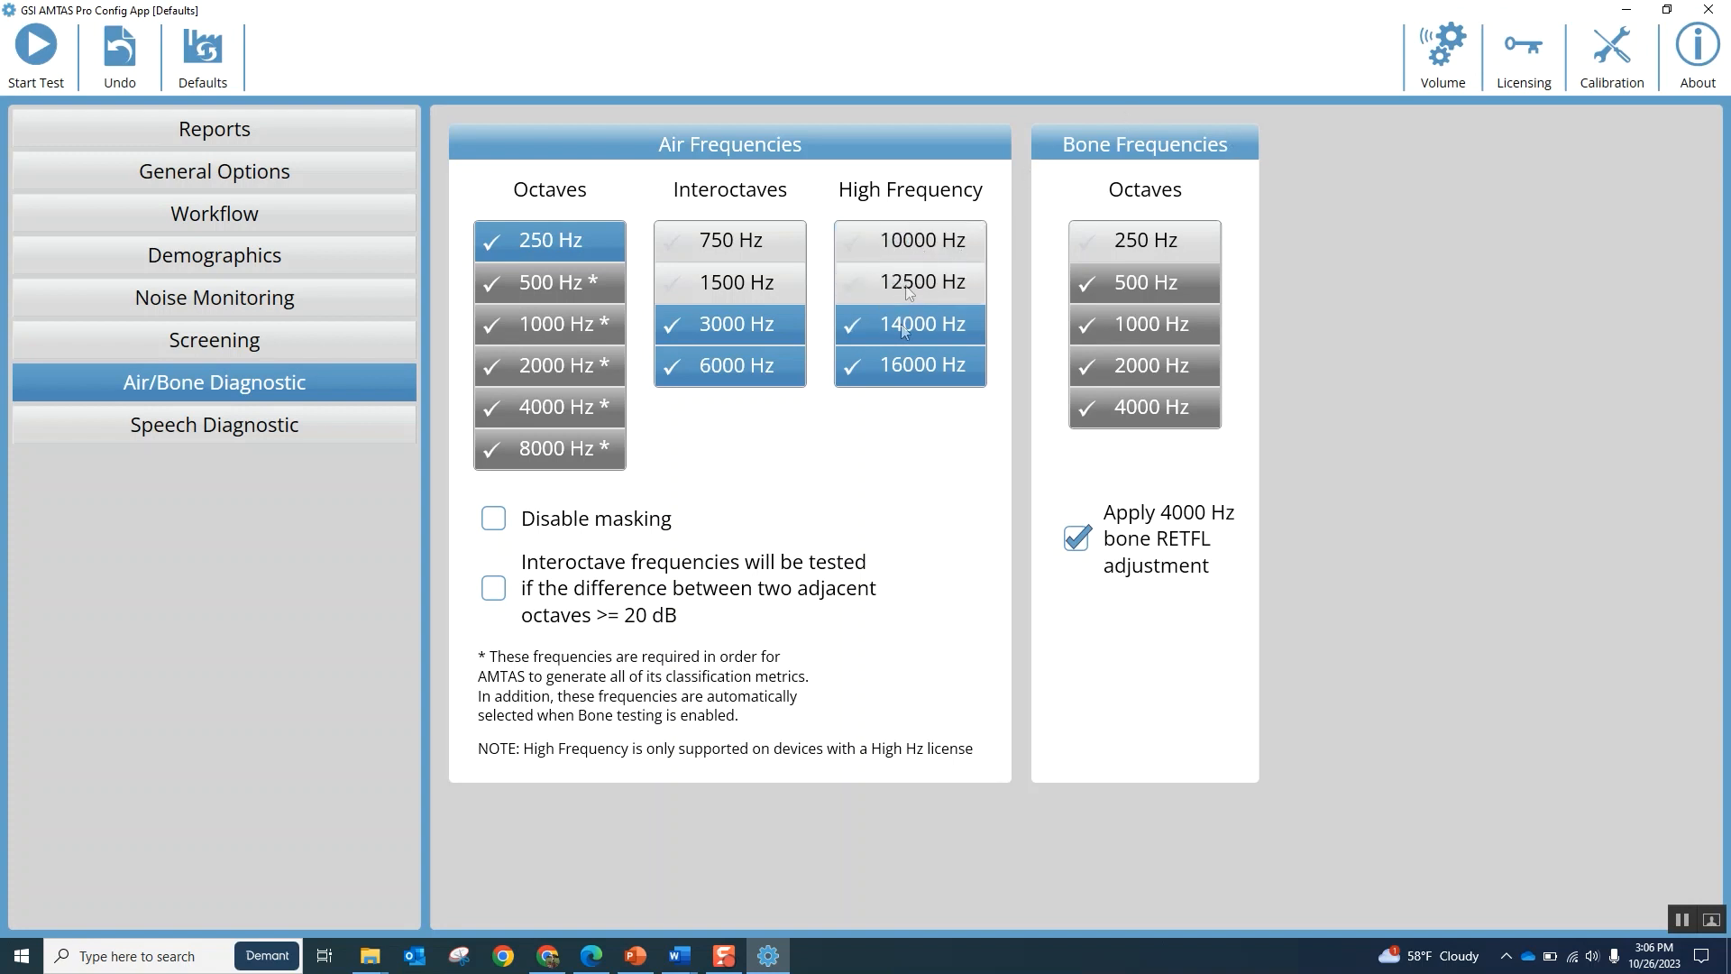
pyautogui.click(900, 332)
pyautogui.click(904, 370)
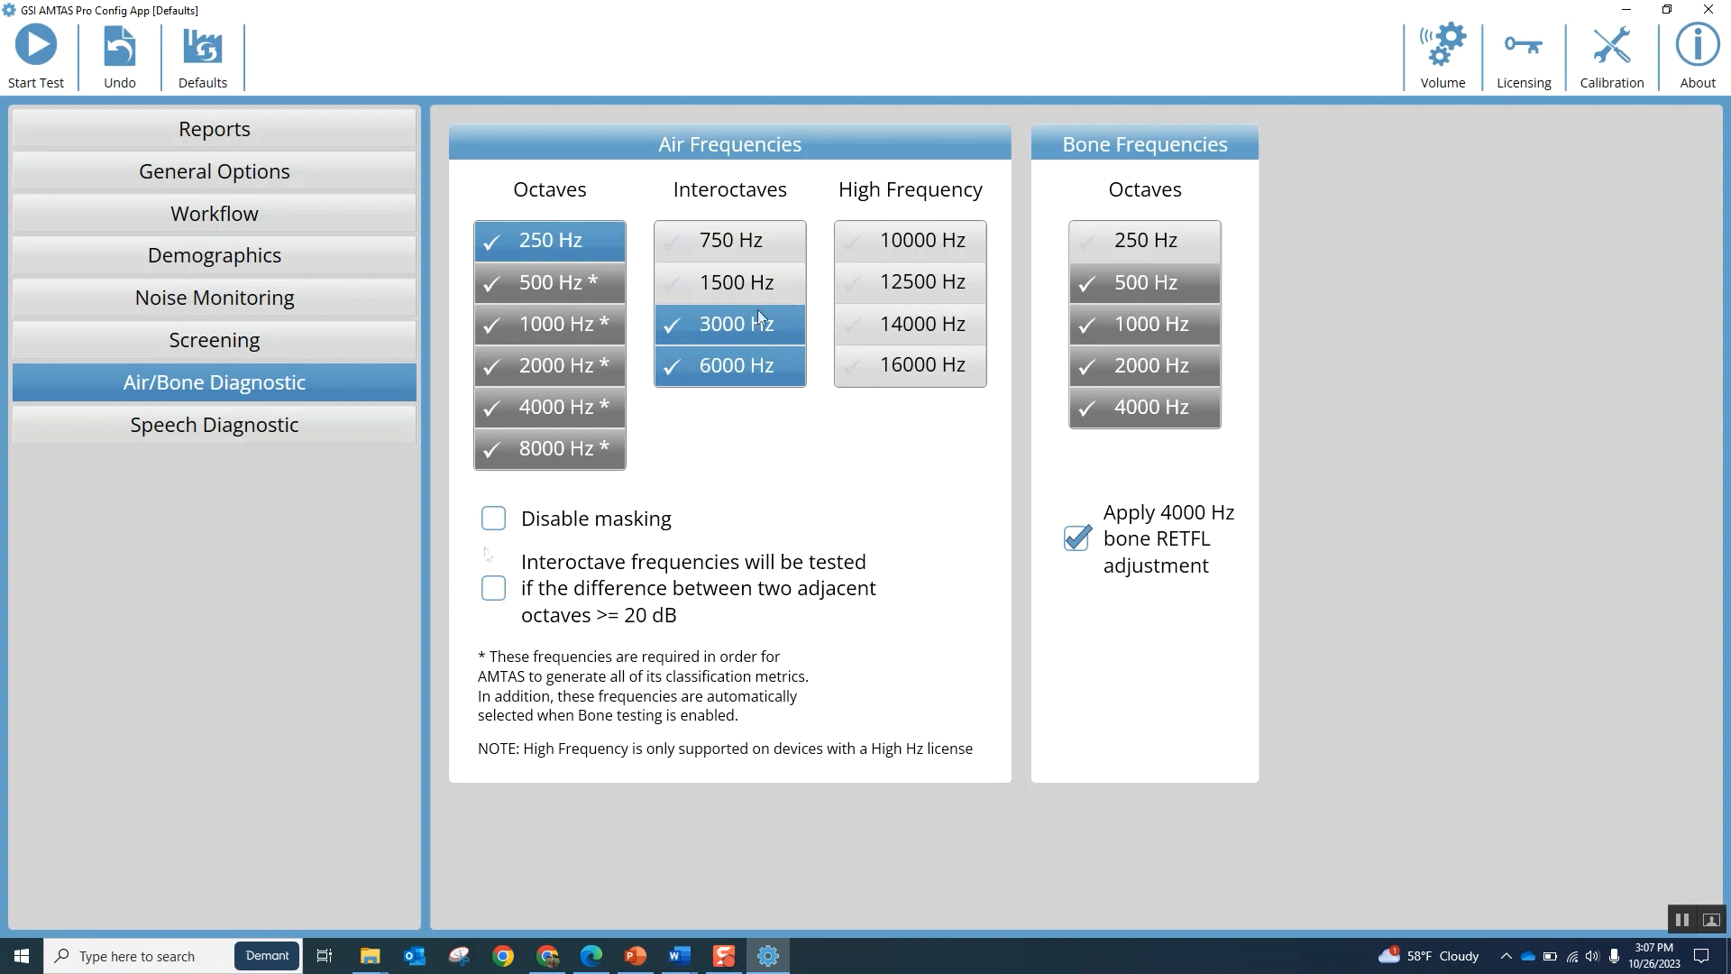
pyautogui.click(493, 600)
pyautogui.click(493, 601)
# In the Speech Diagnostic settings, enable the left ear for SRT and WRS and set the WRS starting intensity reference to PTA.
pyautogui.click(230, 429)
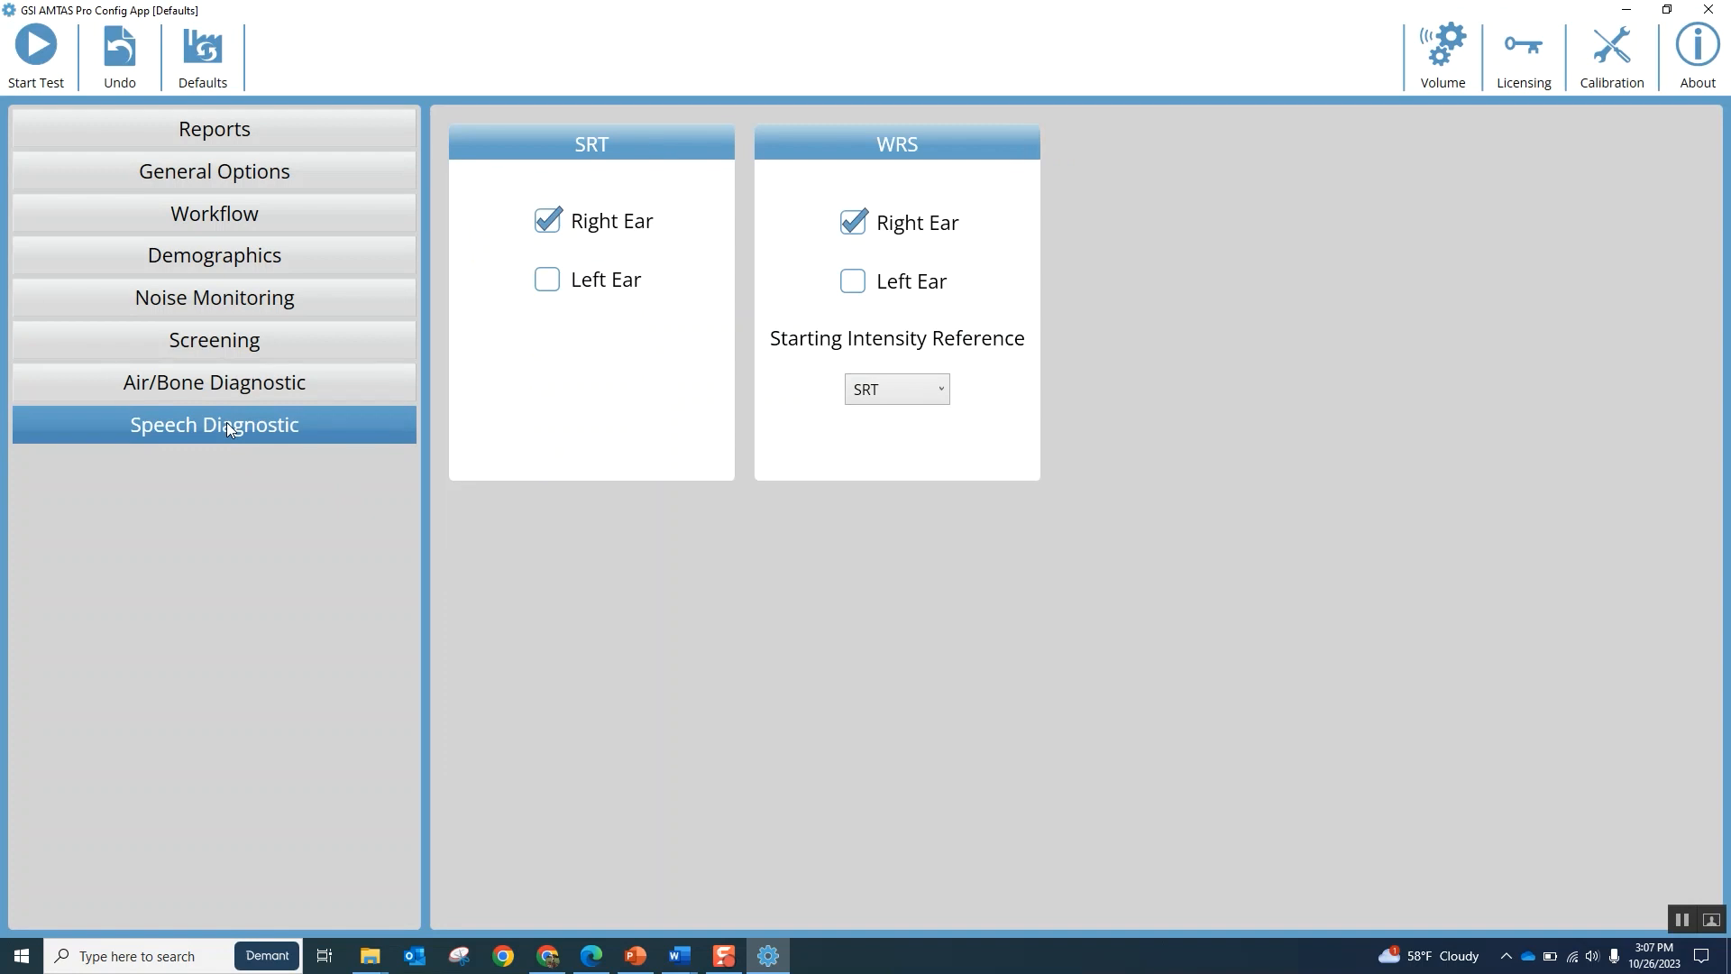
pyautogui.click(548, 283)
pyautogui.click(857, 285)
pyautogui.click(940, 389)
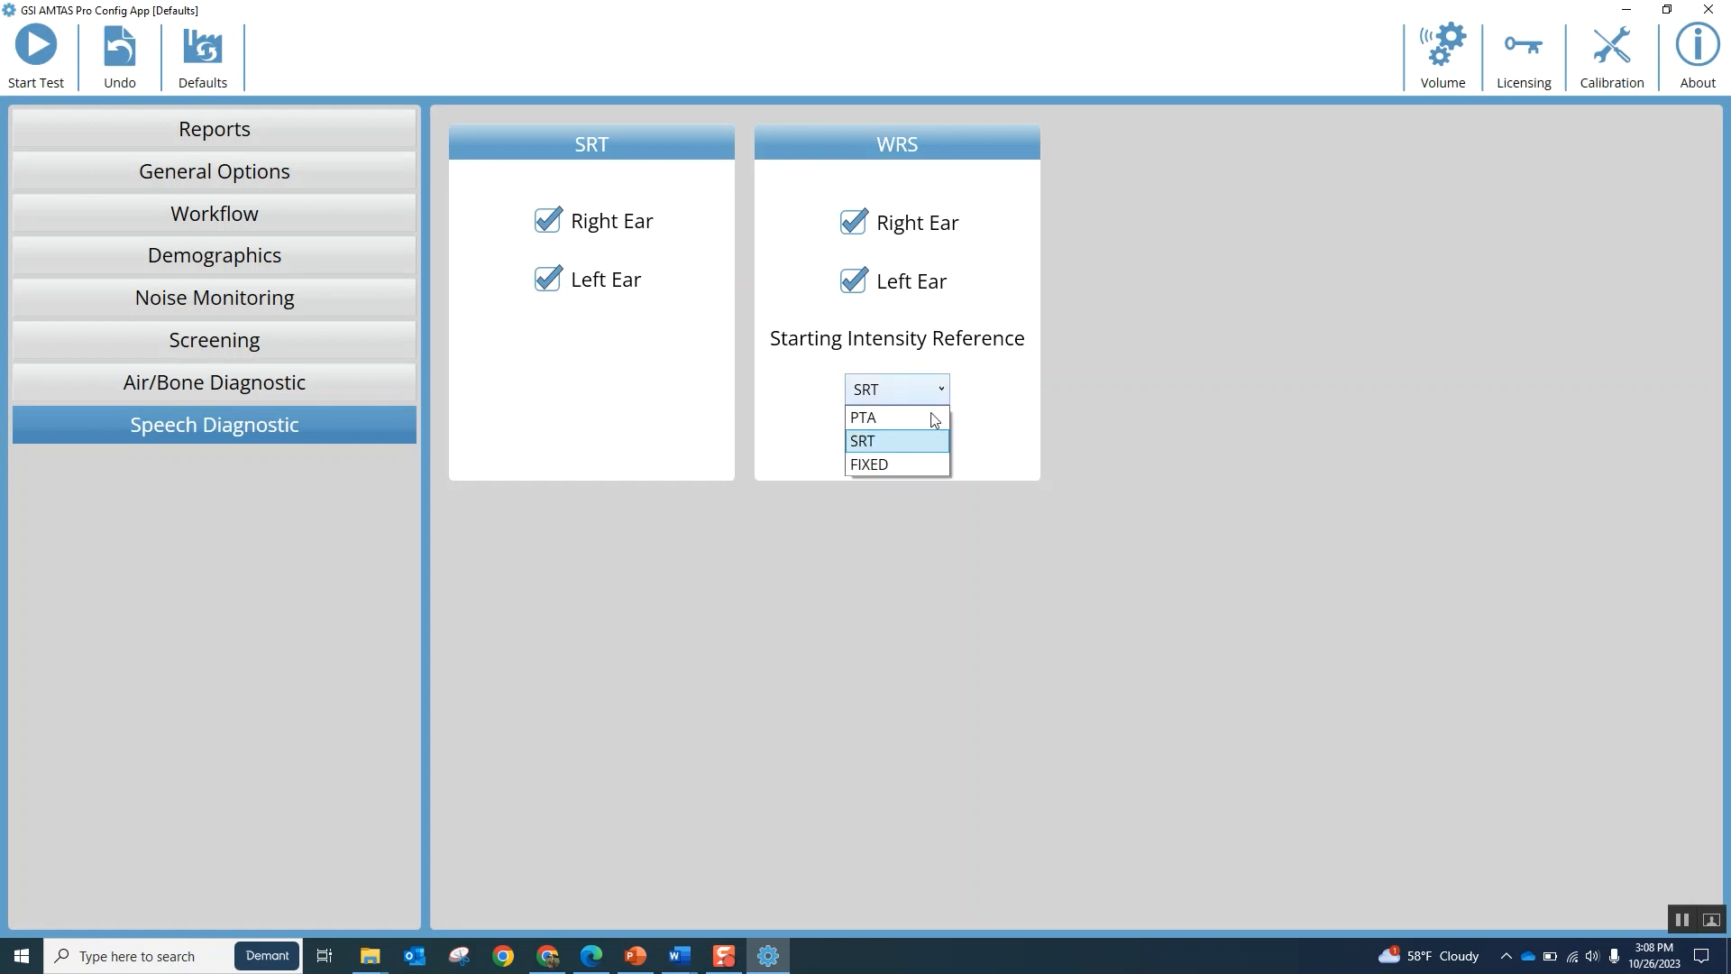
pyautogui.click(927, 419)
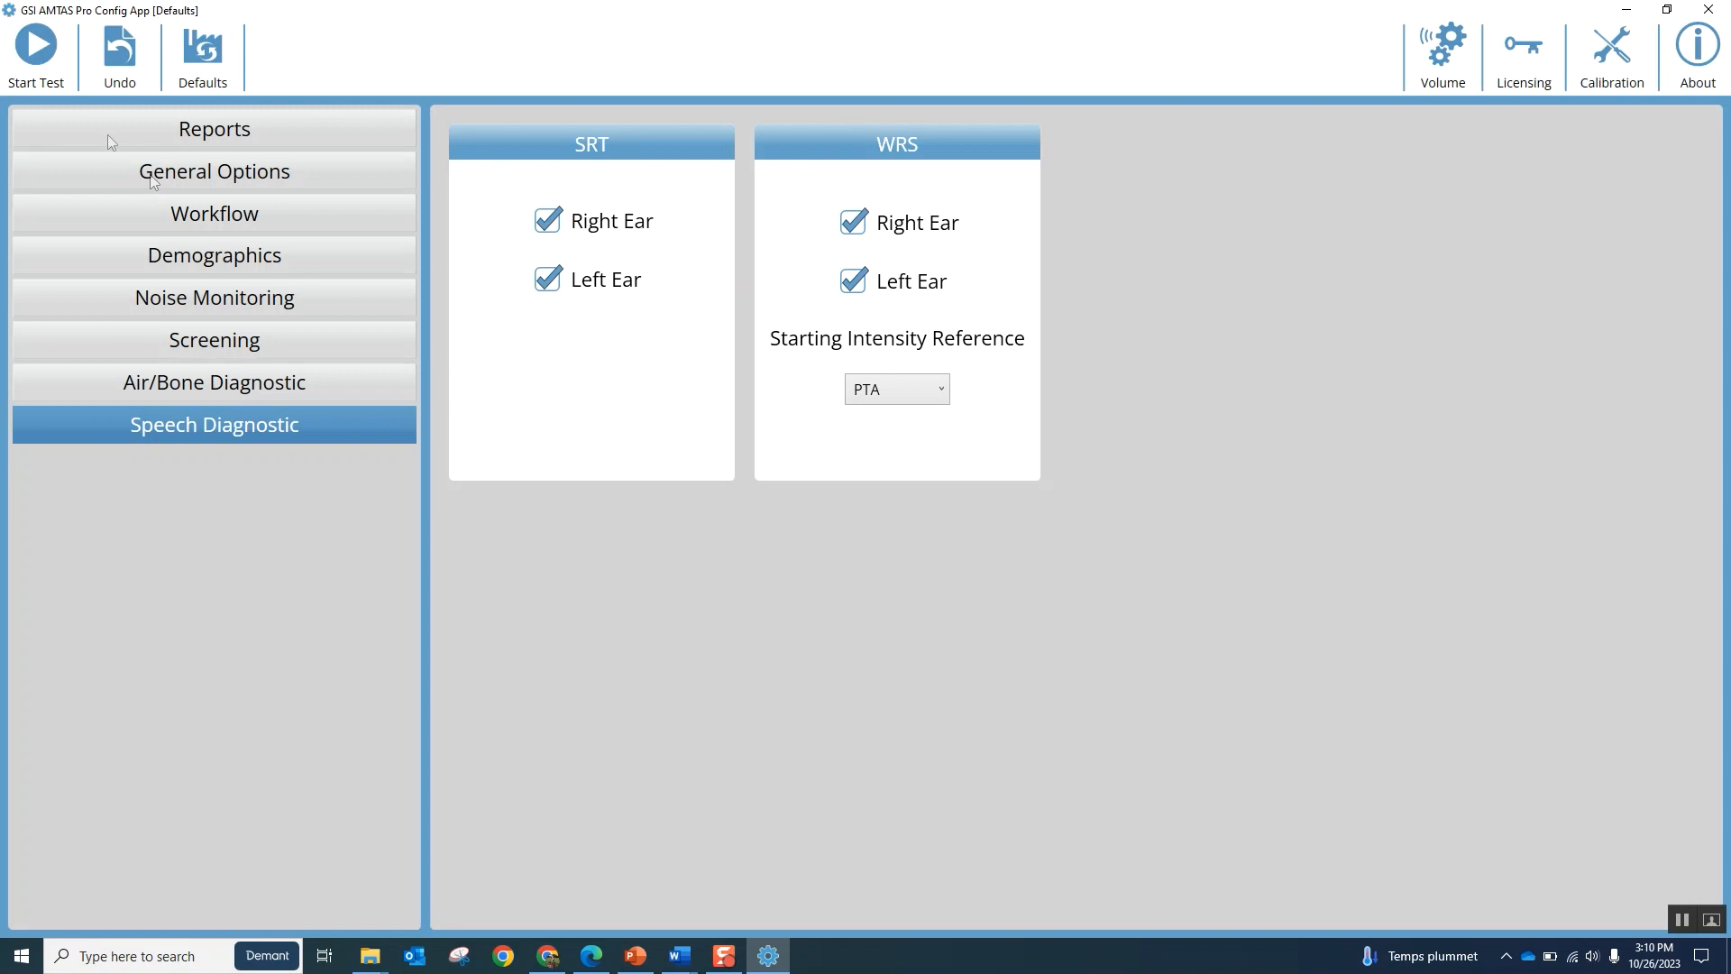
# Start the test and open the session settings from its welcome screen in a maximized window.
pyautogui.click(39, 56)
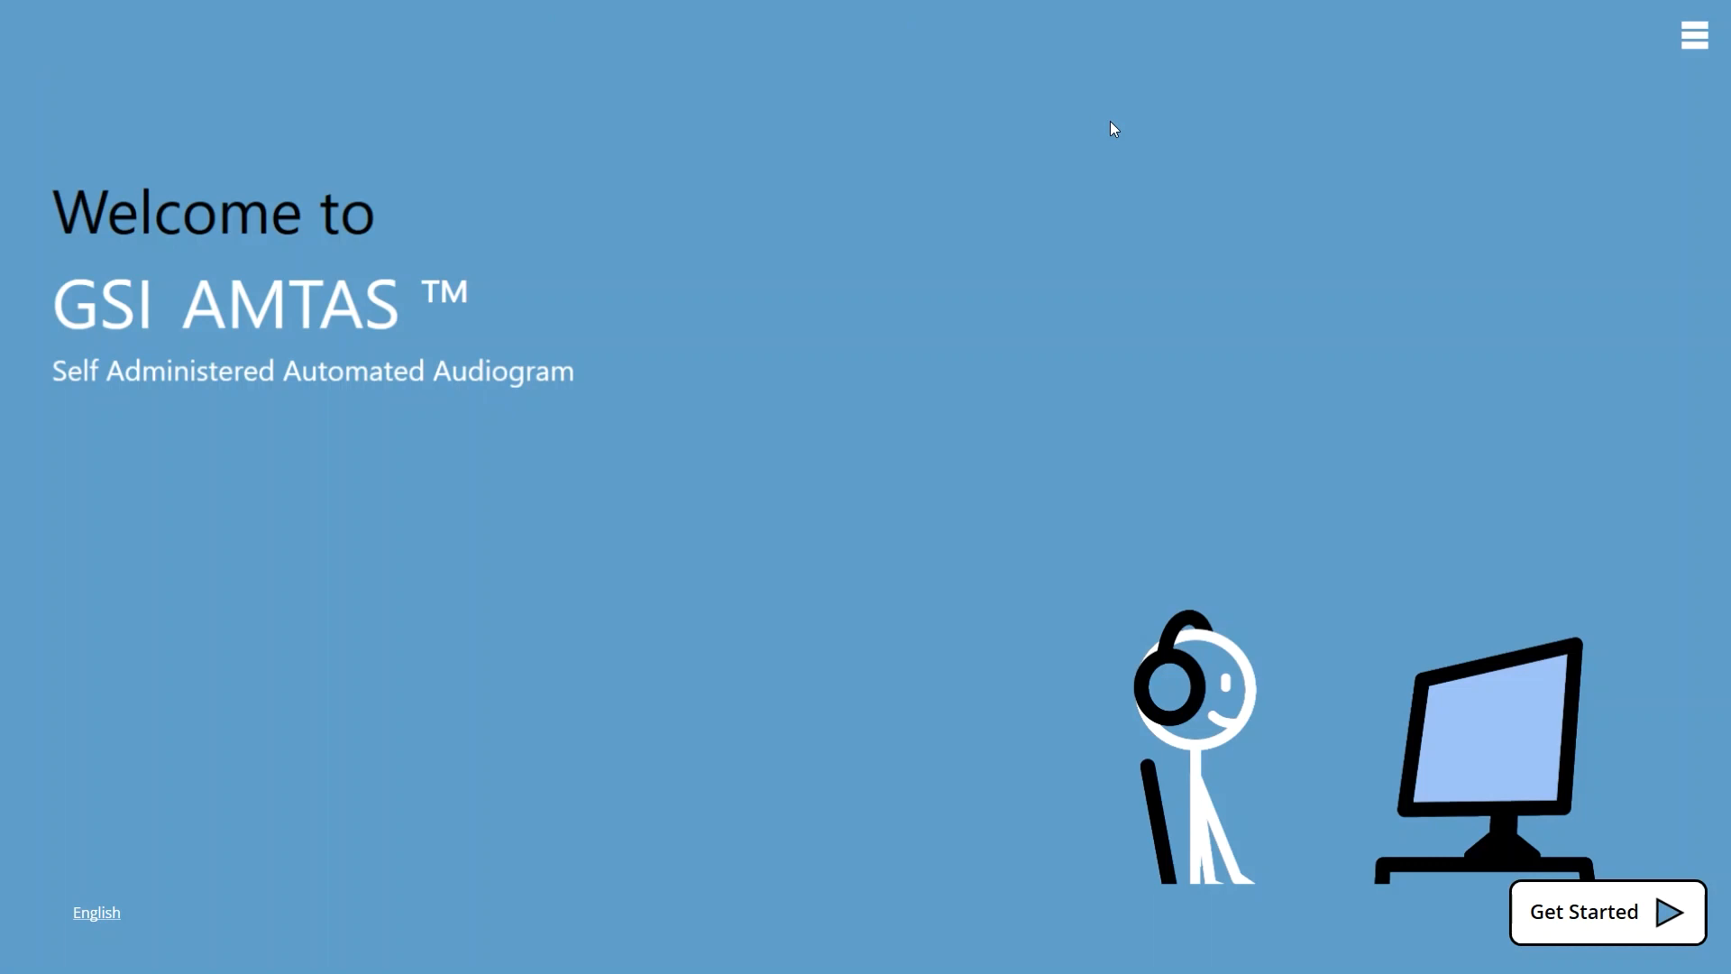
pyautogui.click(1692, 52)
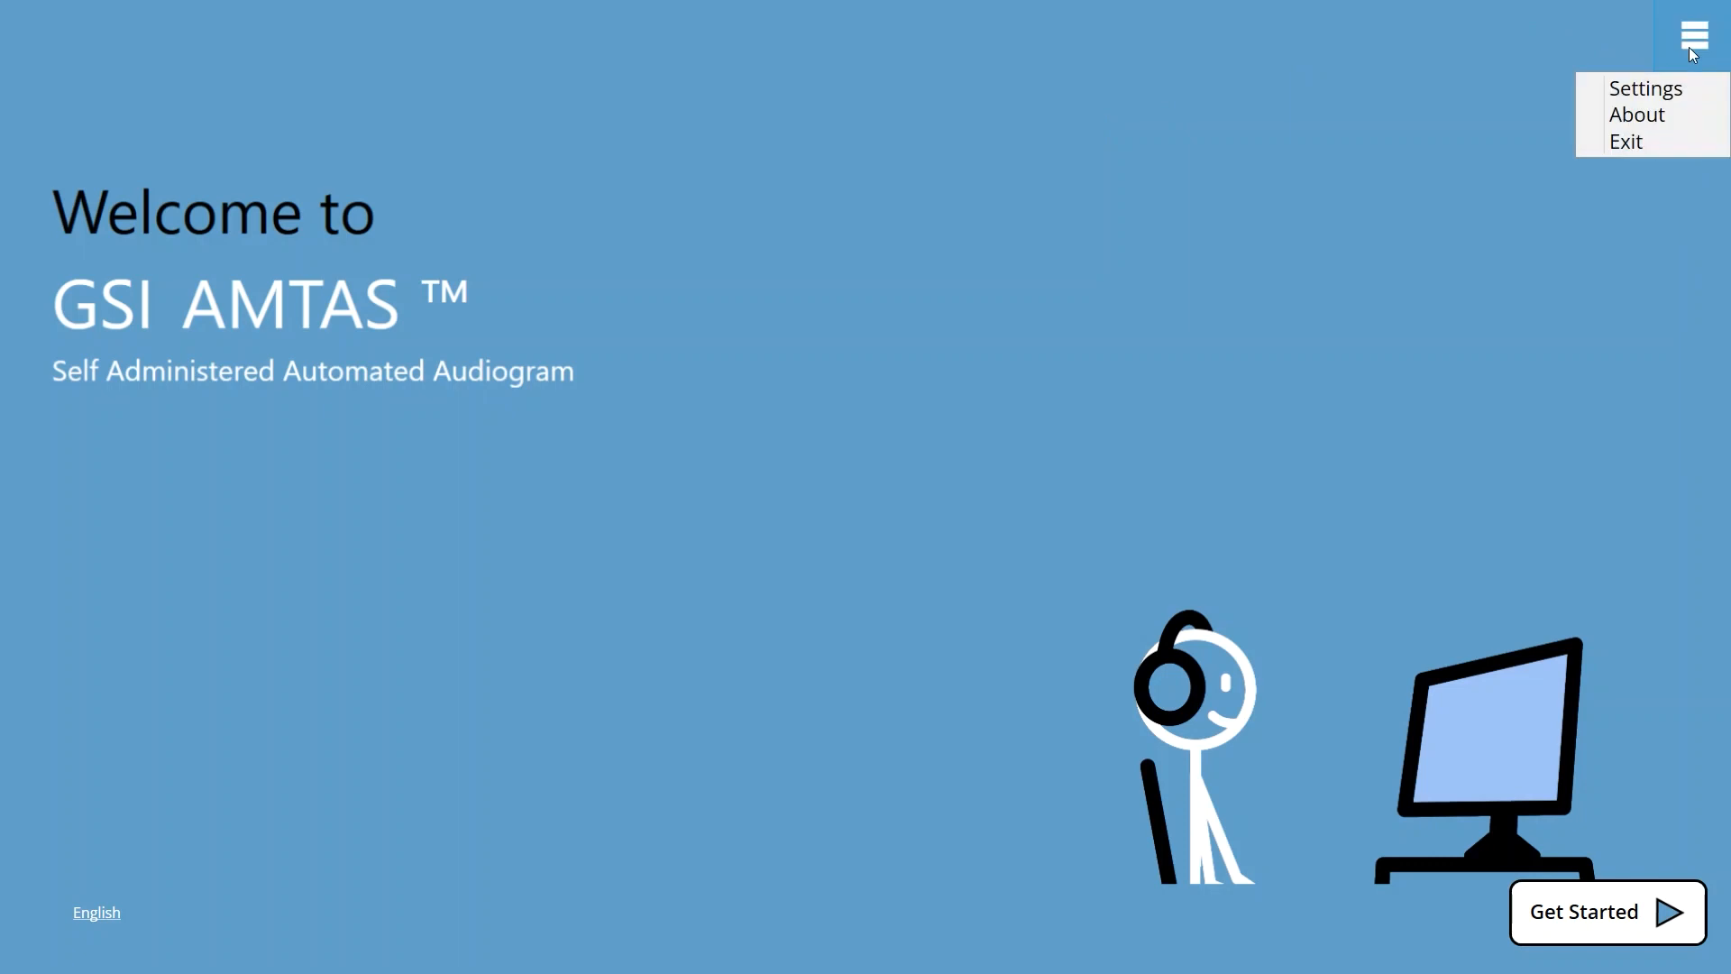
pyautogui.click(1650, 90)
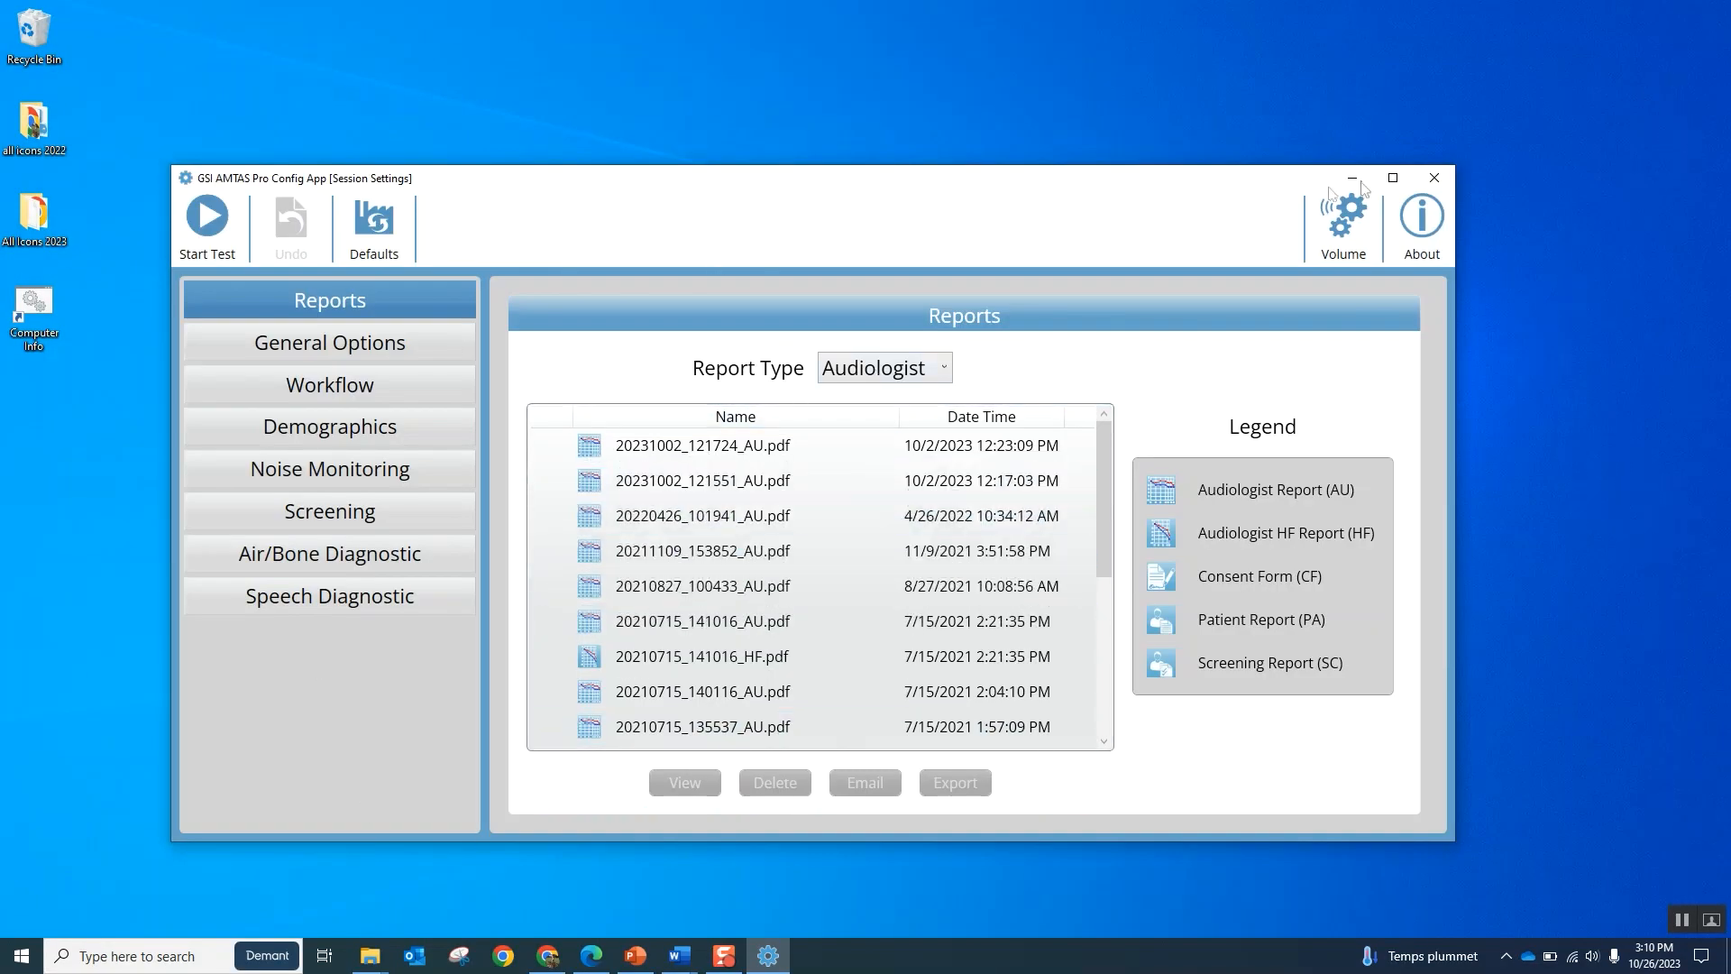
pyautogui.click(1394, 181)
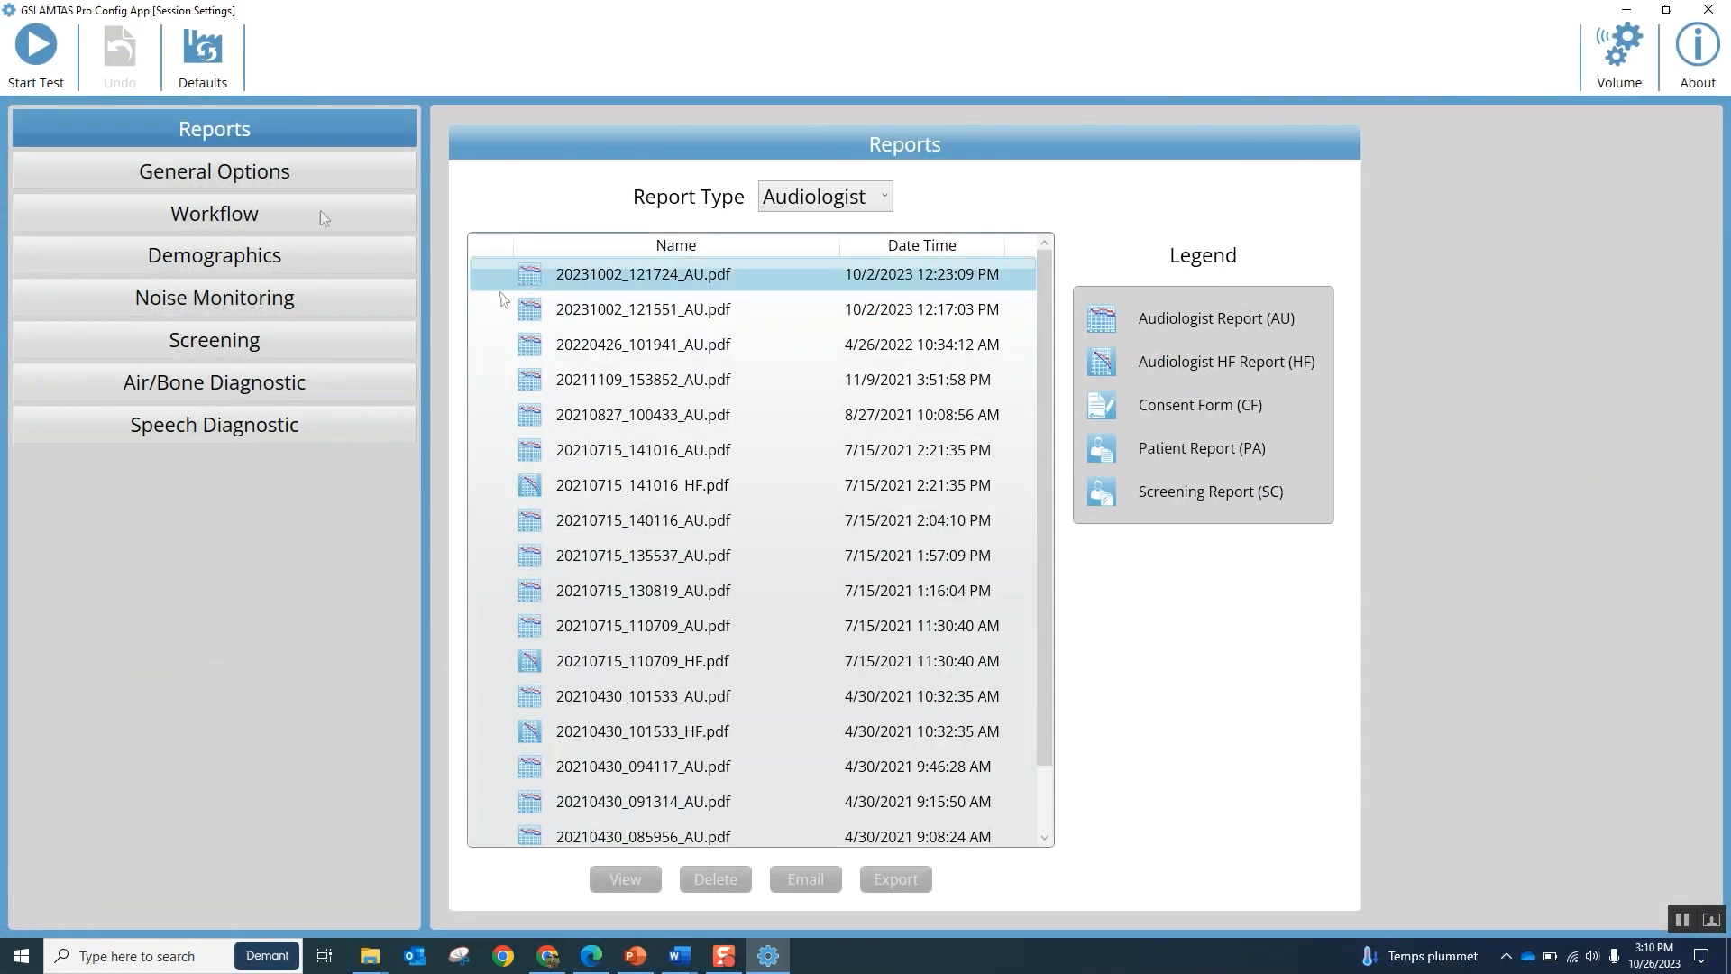
# Remove Pure Tone Bone from the session's selected workflow tests and start the test again.
pyautogui.click(220, 210)
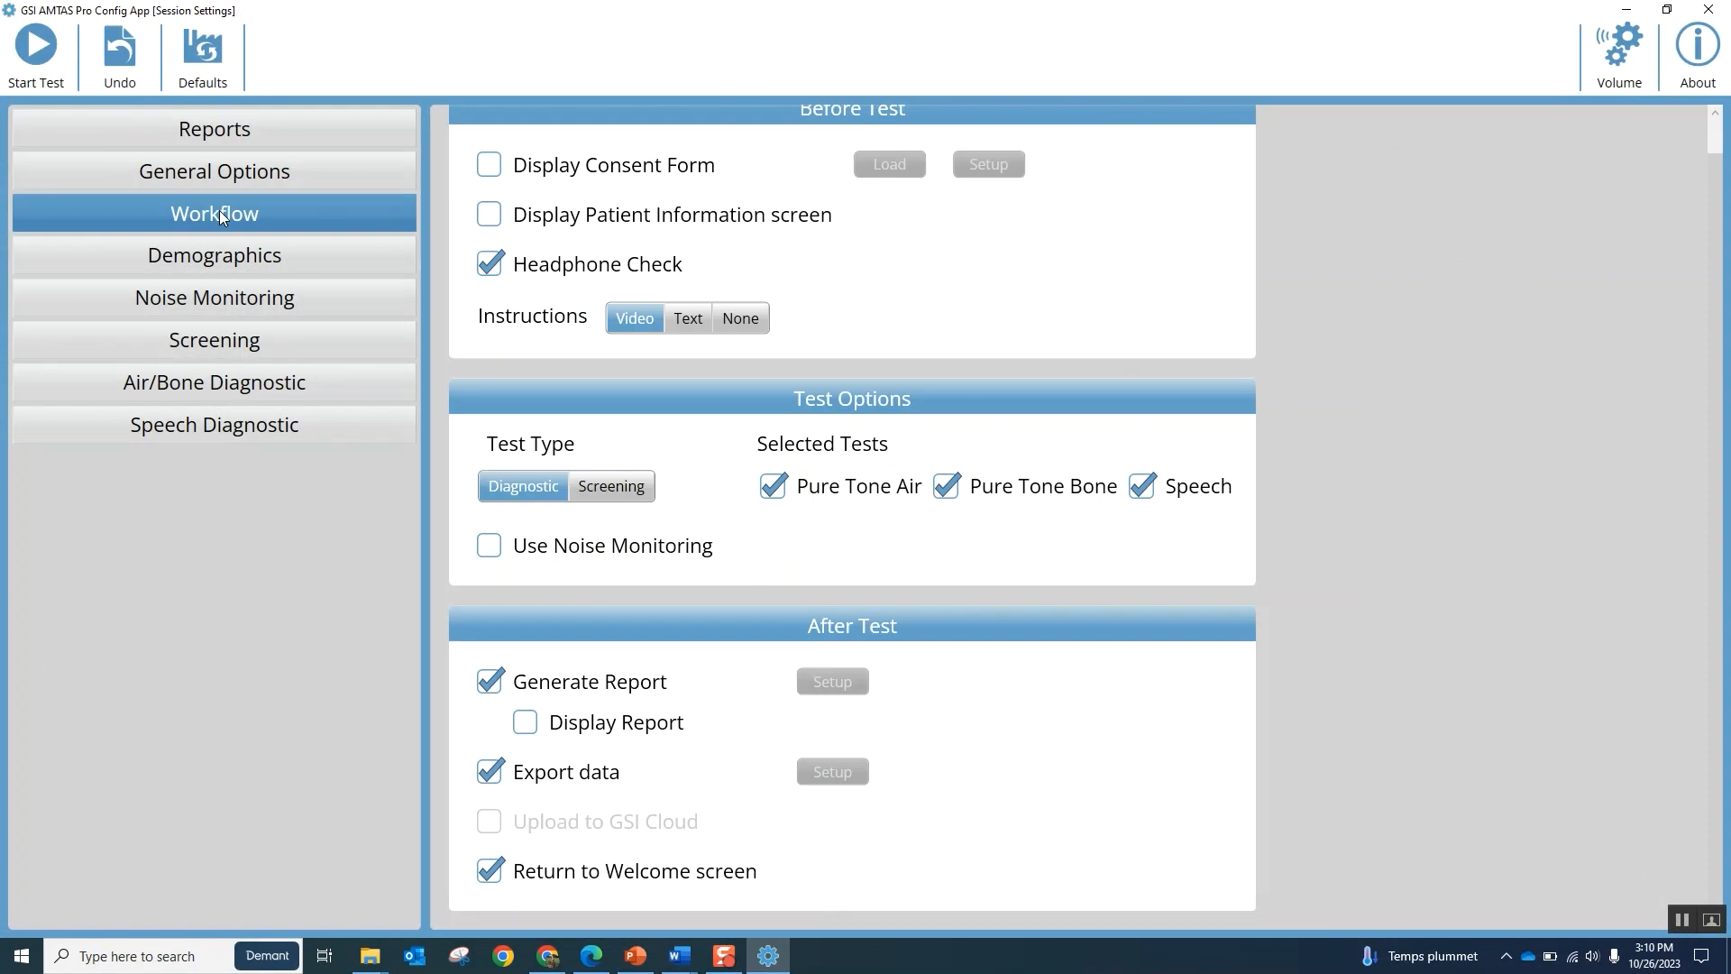
pyautogui.click(946, 488)
pyautogui.click(43, 47)
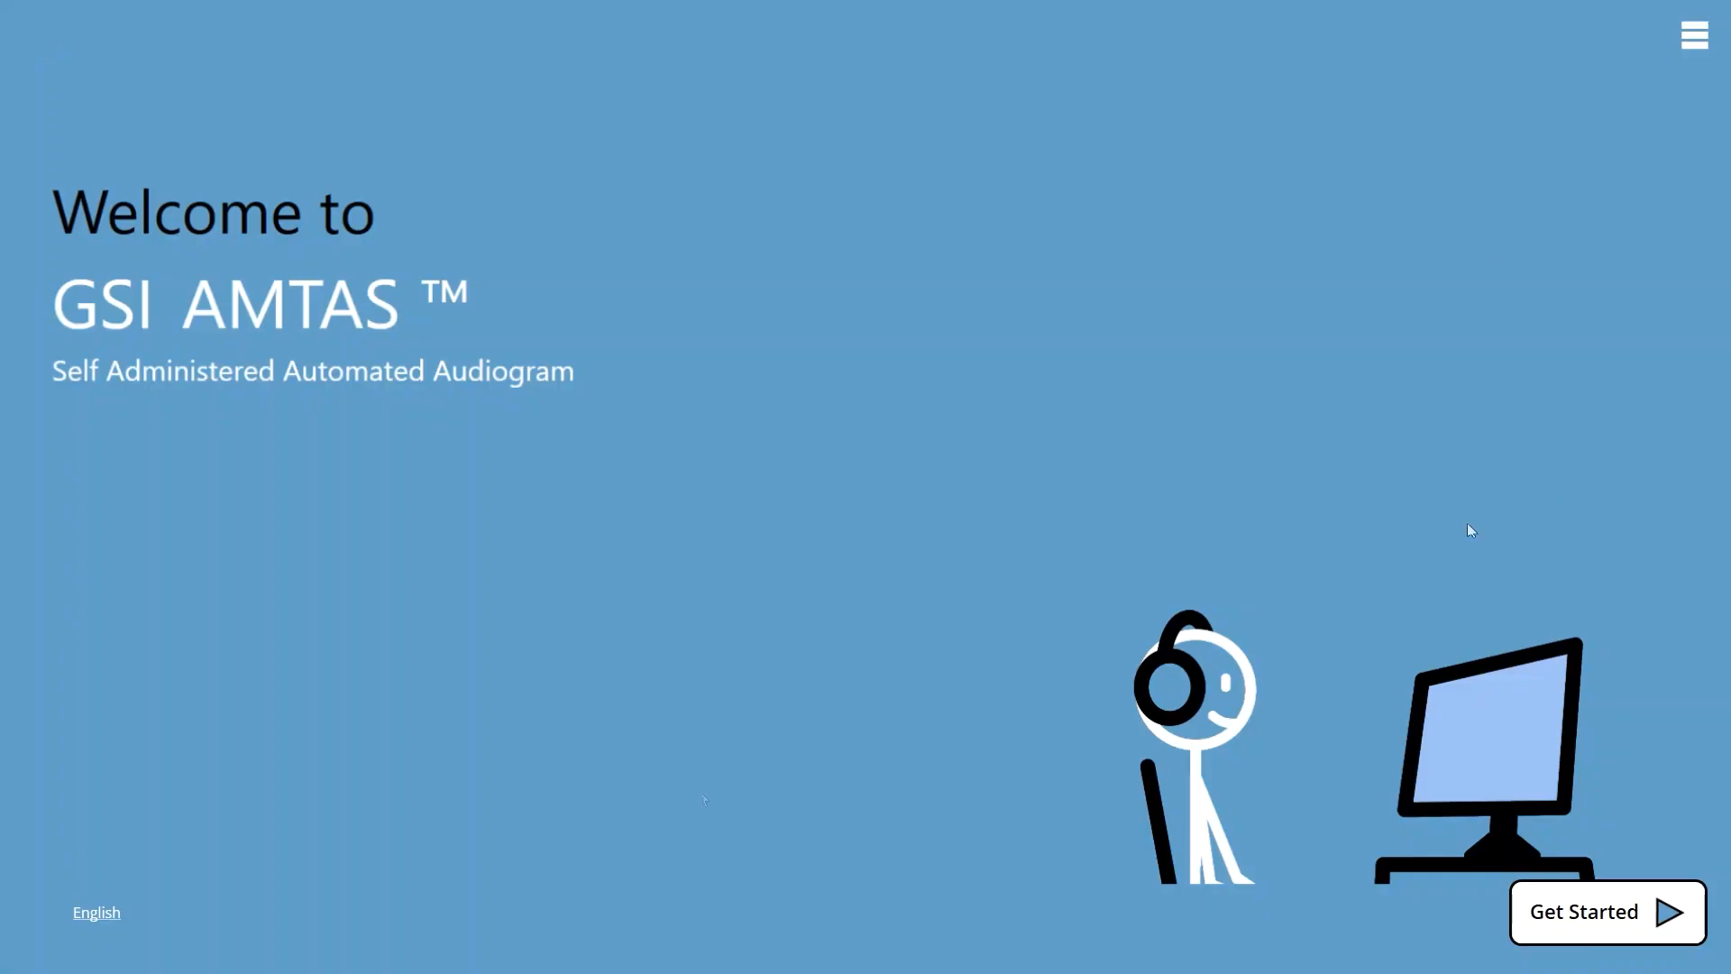
# Change the test language on the welcome screen to español (Spanish).
pyautogui.click(112, 908)
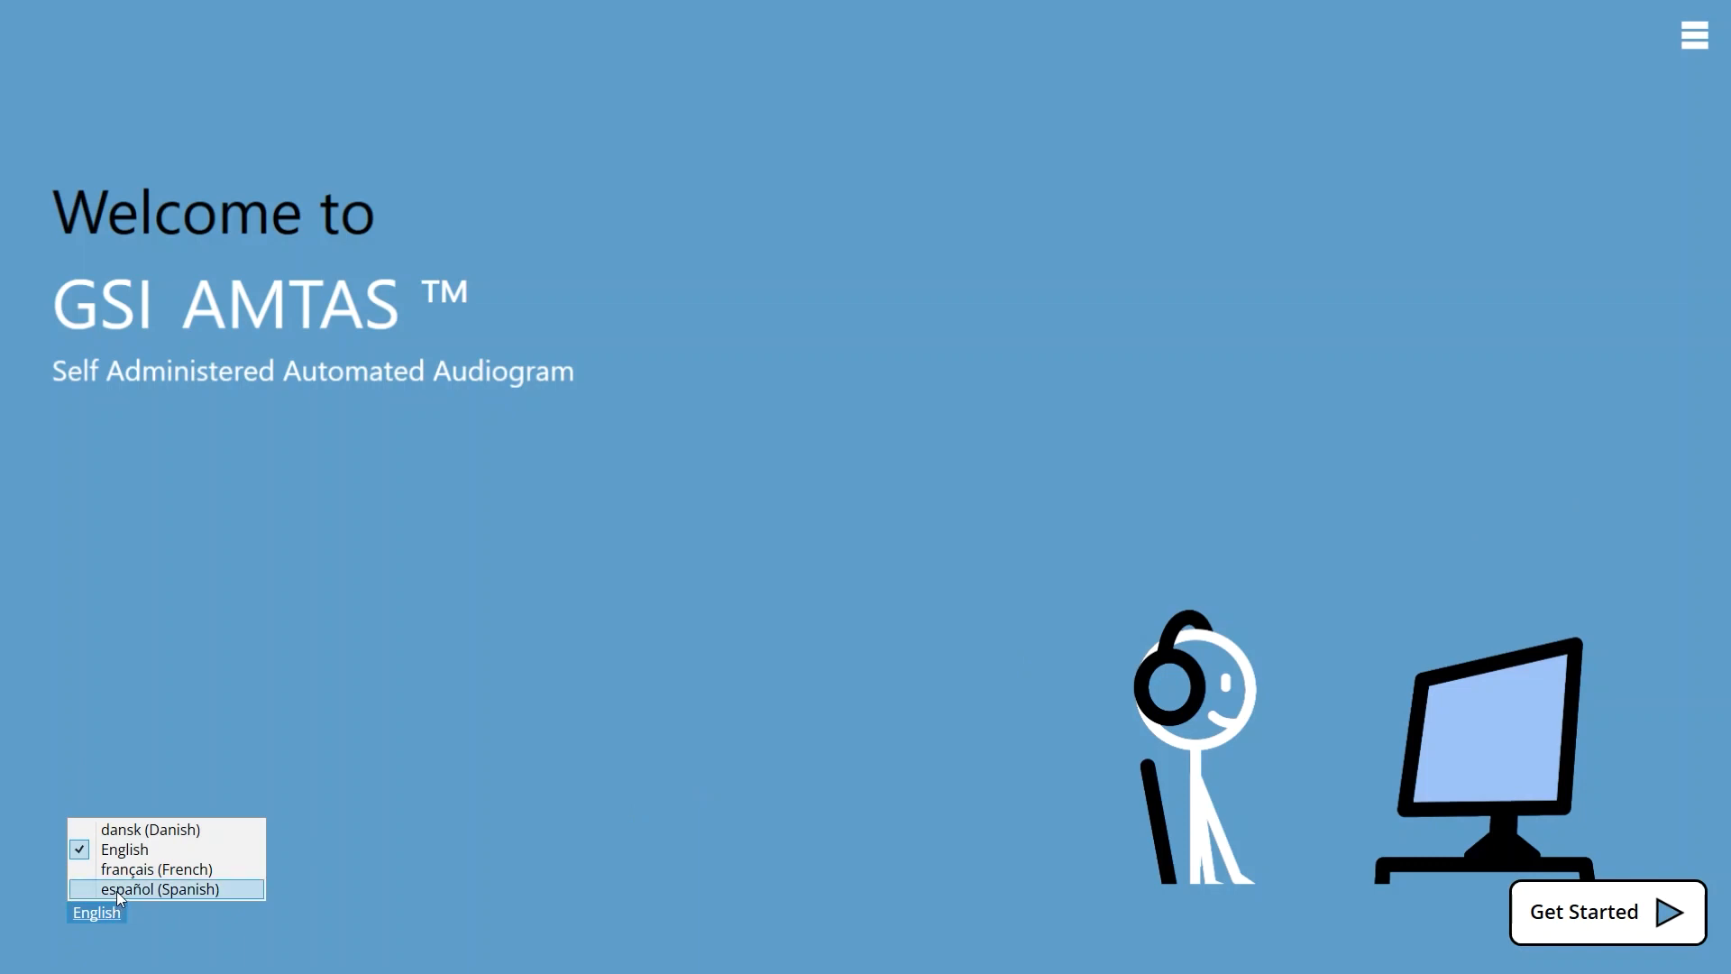
pyautogui.click(120, 891)
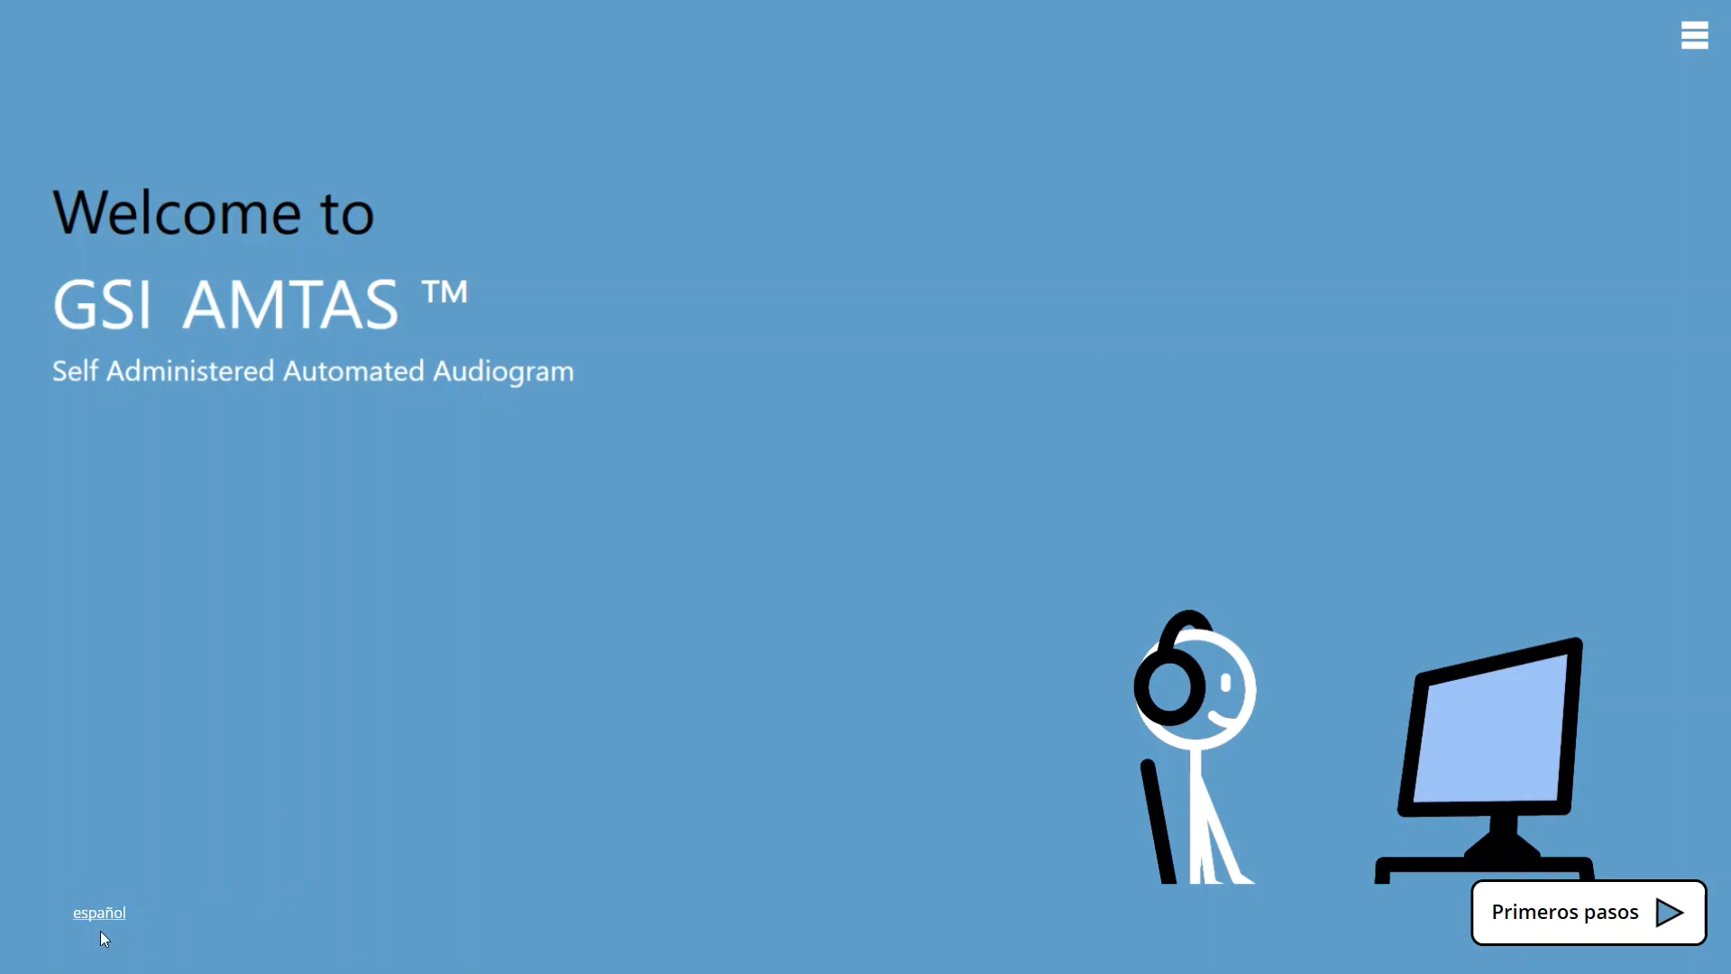